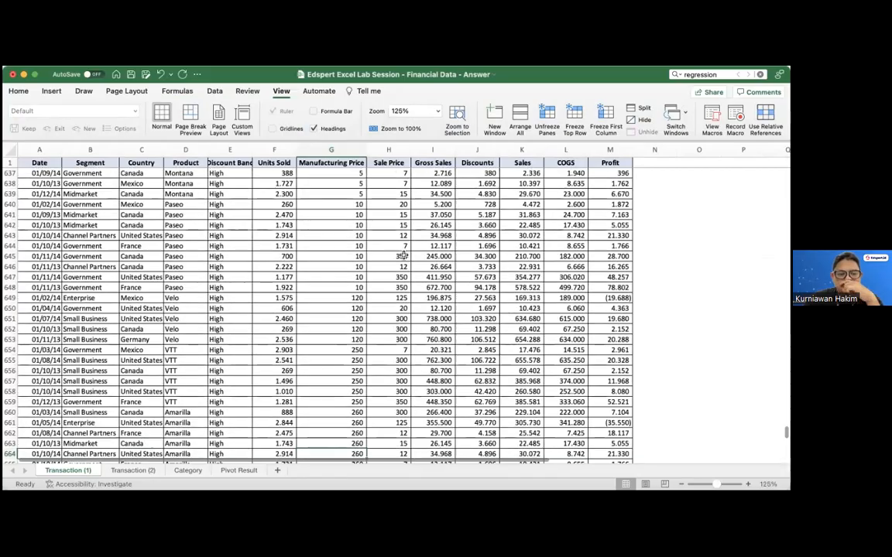
Insert four blank columns between the Date and Segment columns of the Transaction (1) sheet.
scroll(403, 254, "up", 20)
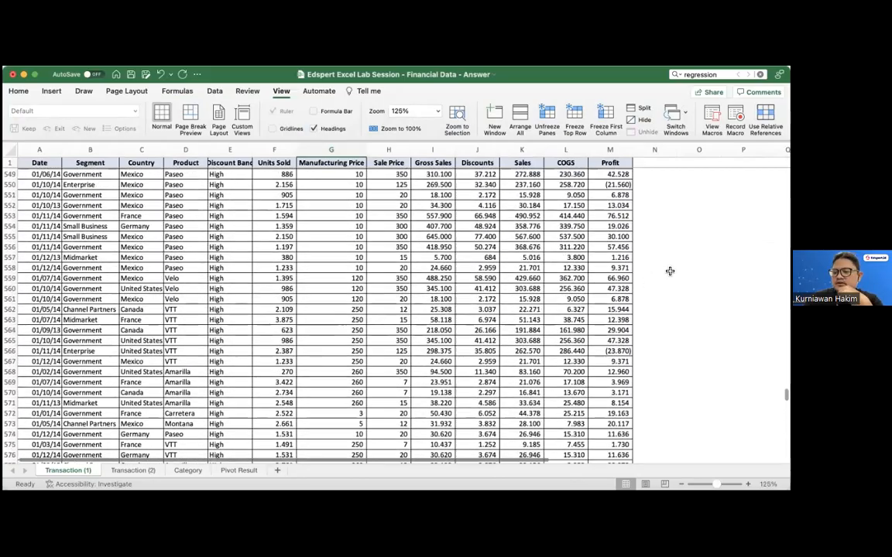
scroll(254, 199, "up", 20)
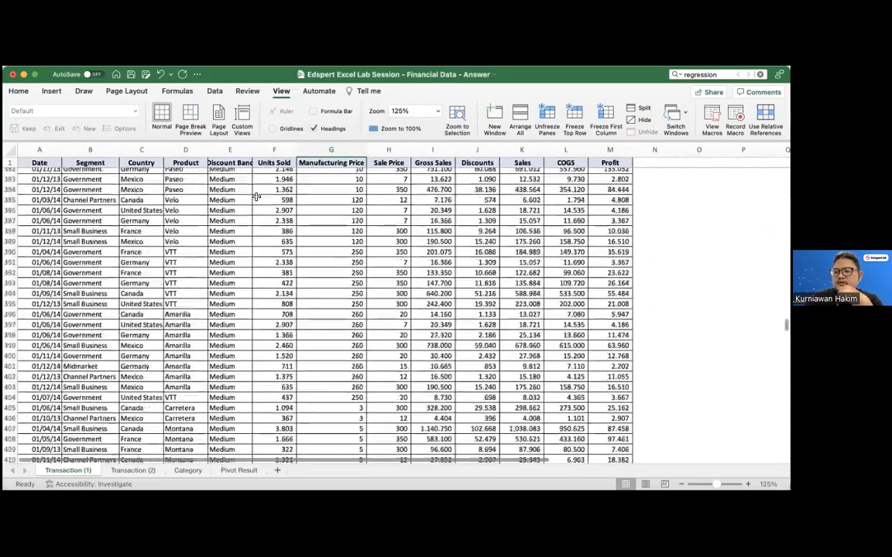
scroll(57, 152, "up", 10)
scroll(57, 153, "up", 20)
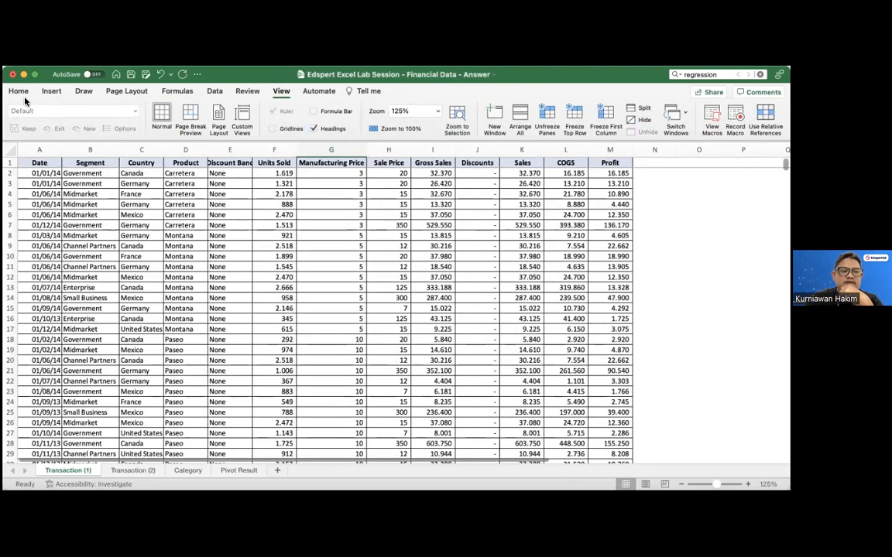
left_click(19, 91)
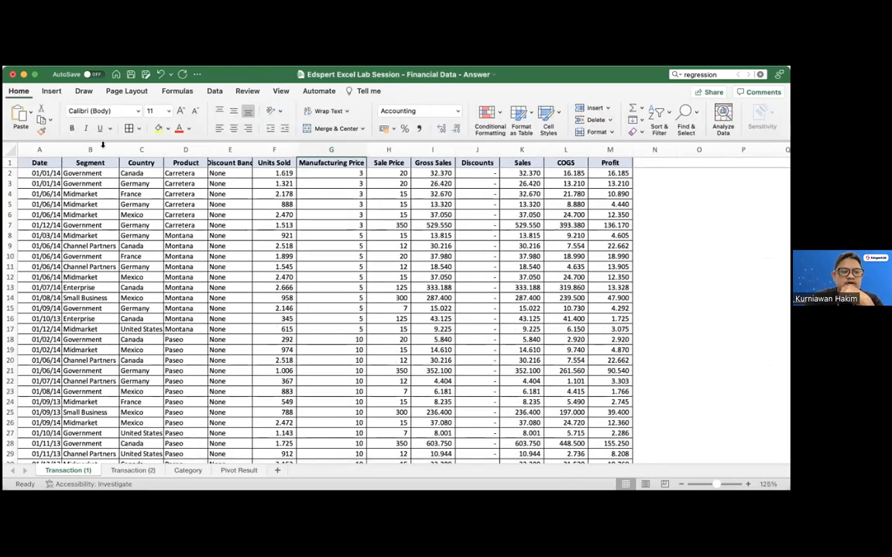
right_click(104, 148)
left_click(140, 204)
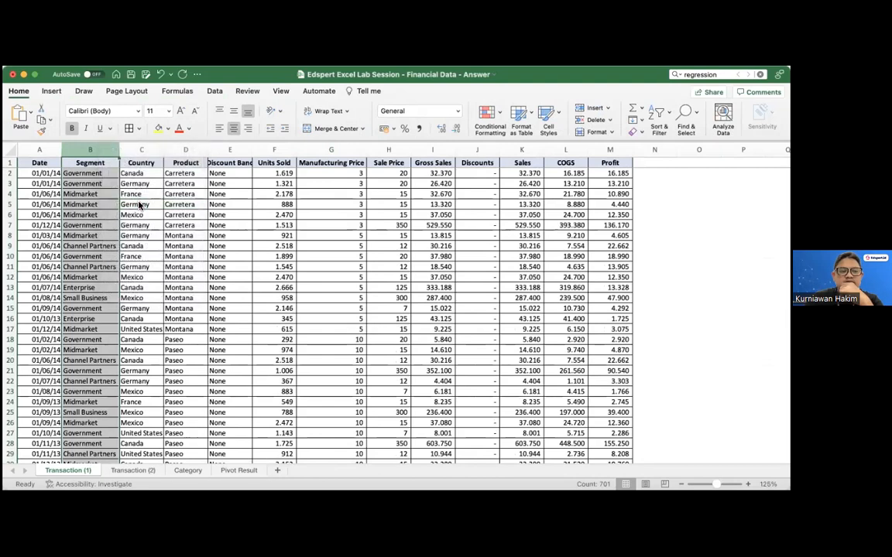
right_click(92, 148)
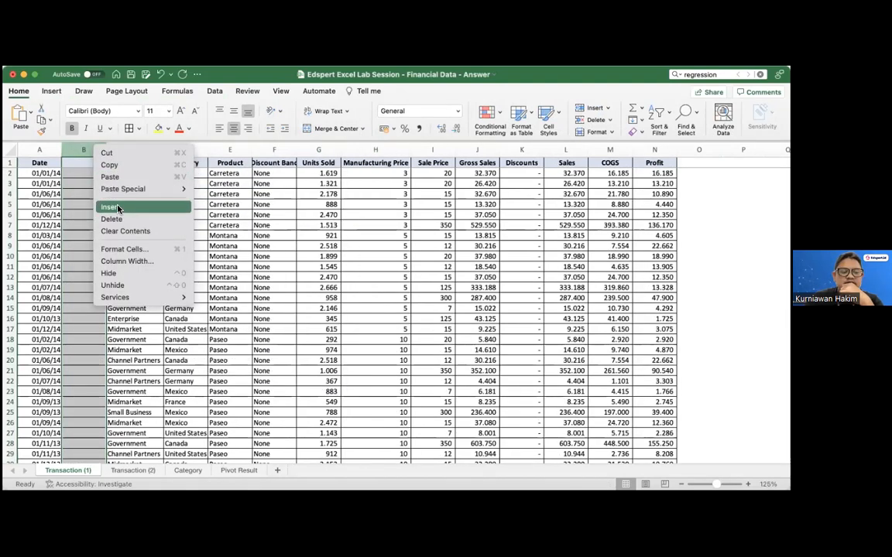
left_click(111, 207)
right_click(99, 152)
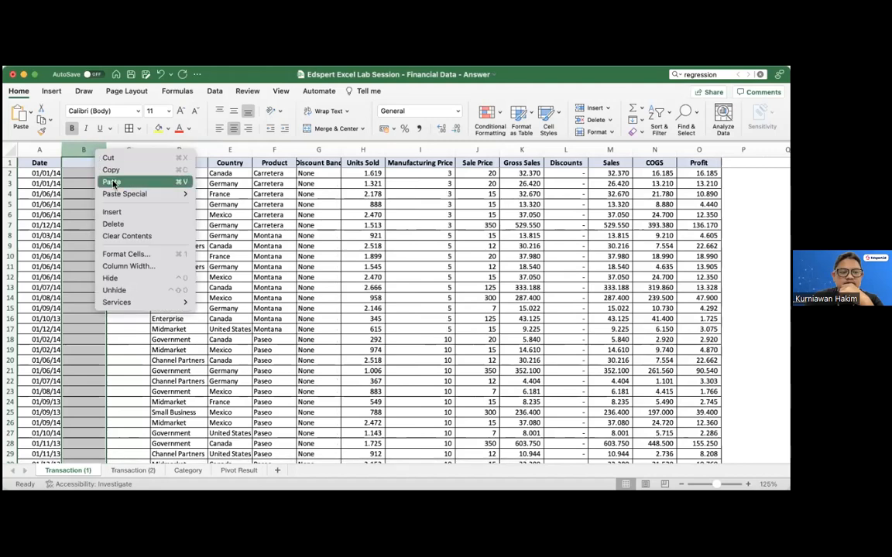
left_click(112, 212)
right_click(96, 150)
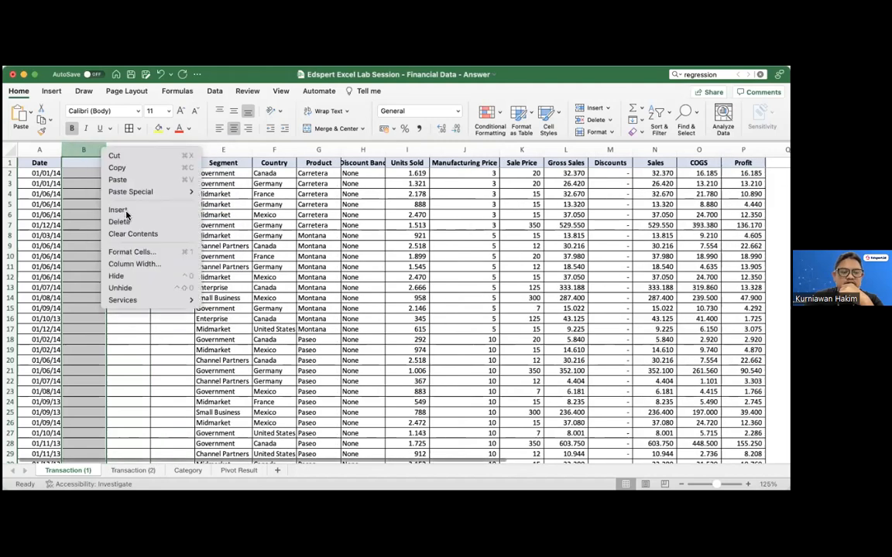
left_click(111, 211)
left_click(224, 215)
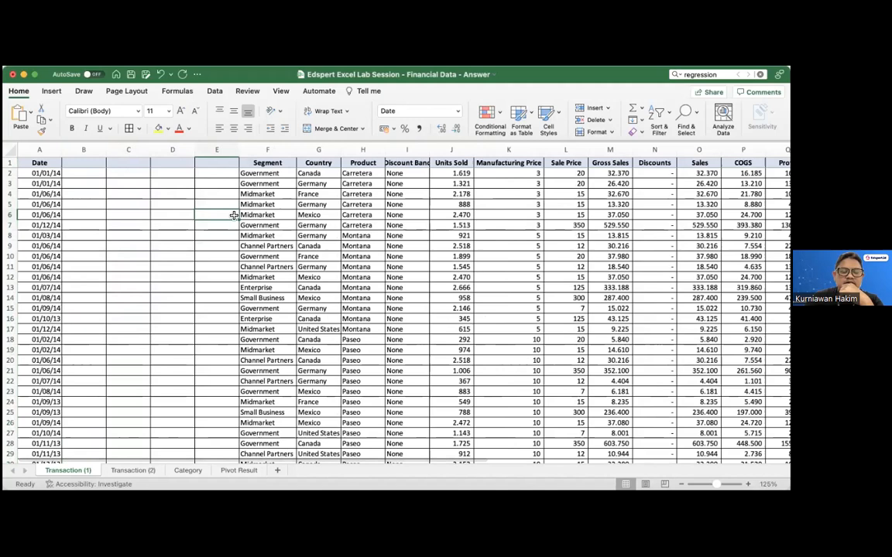
Enter the header Yearmonth in cell E1, above the blank column beside Segment.
left_click(221, 163)
type("Y")
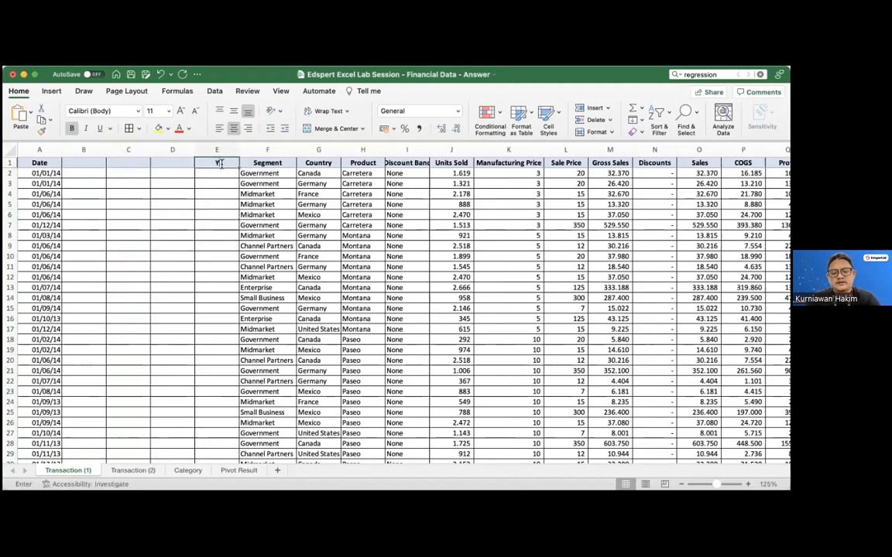
type("earmonth")
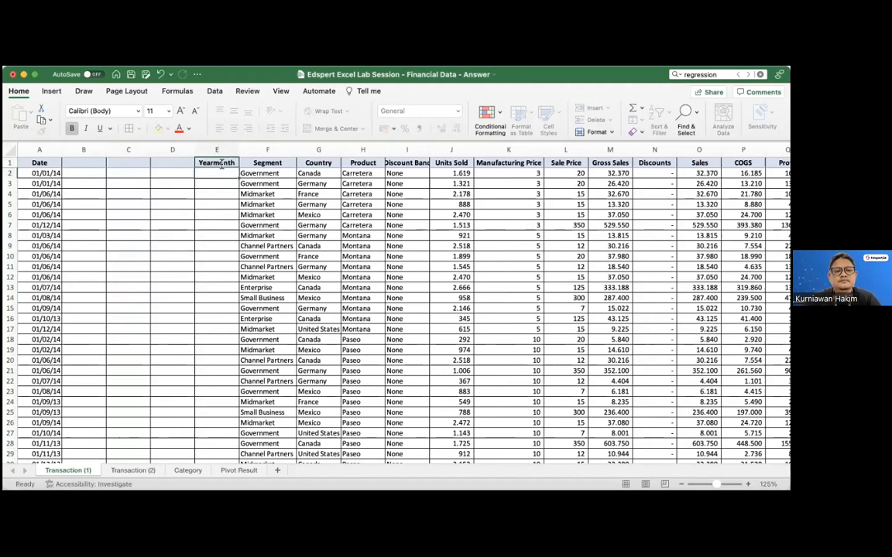
key("Return")
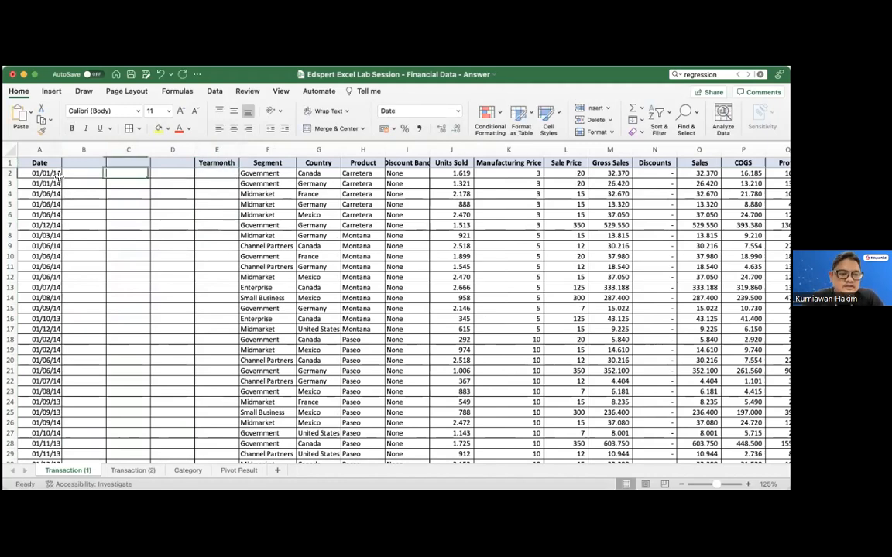
Enter 201401 as the first Yearmonth value in E2 and set the cell's number format to General.
left_click(230, 153)
left_click(230, 172)
type("202")
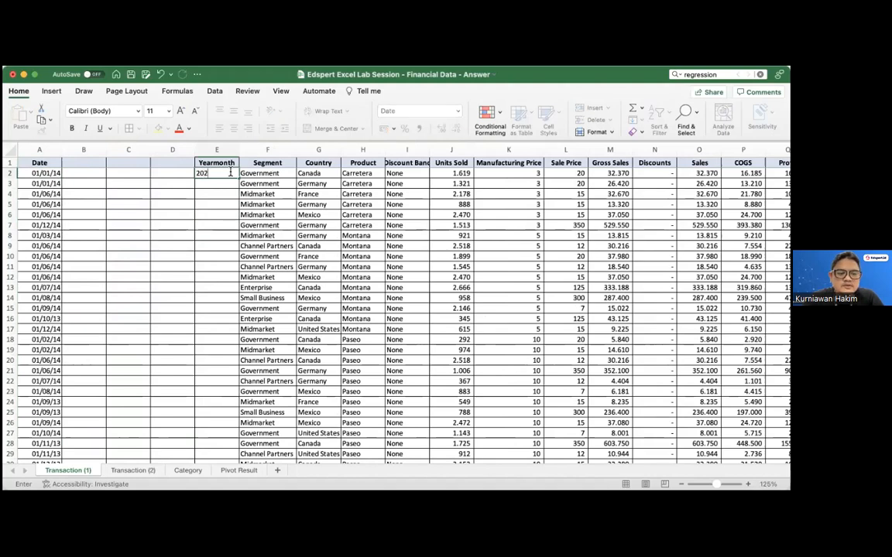
type("401")
key("Return")
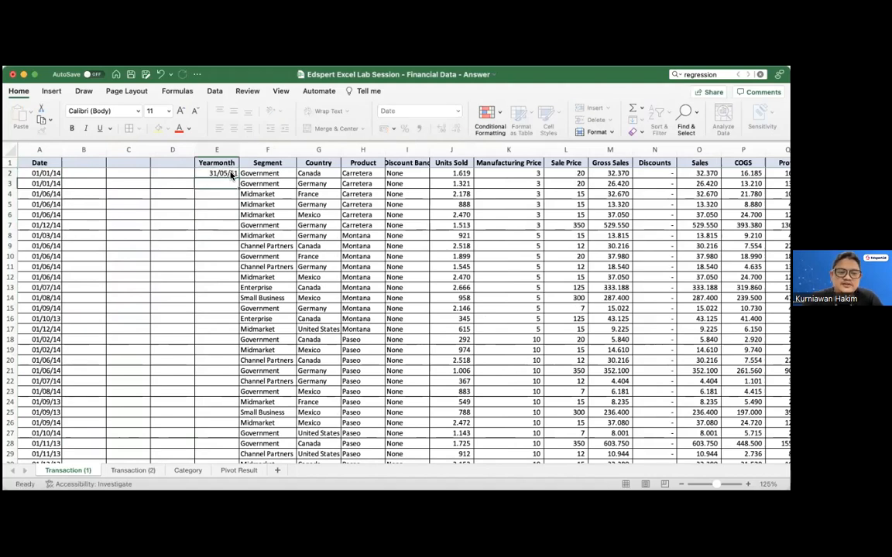
left_click(232, 174)
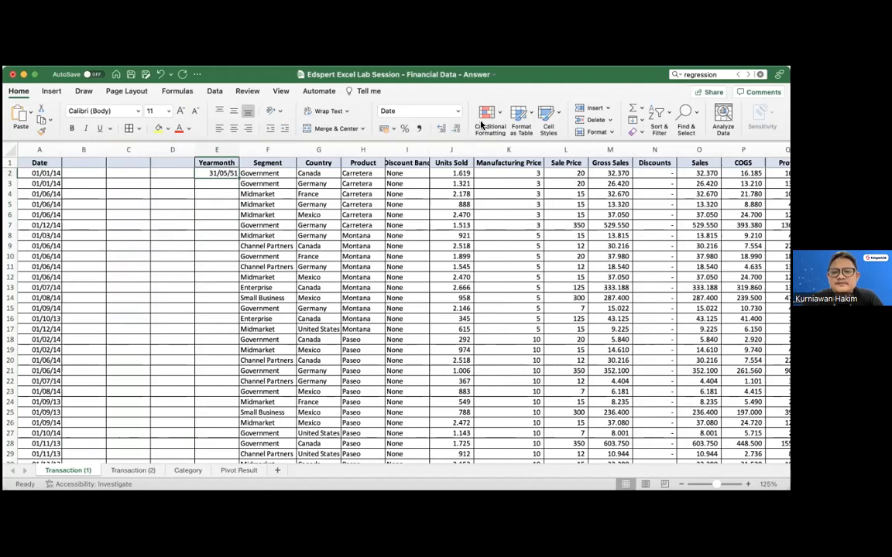
left_click(457, 111)
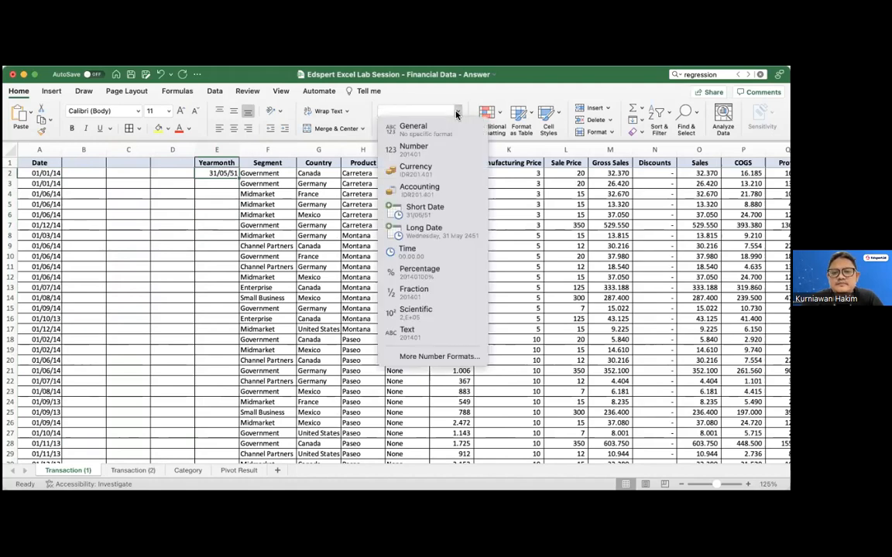
left_click(435, 125)
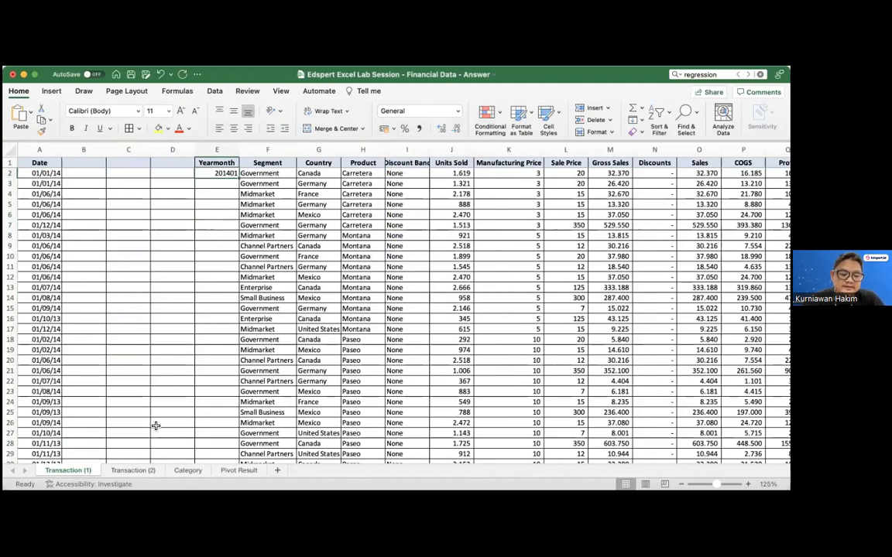
Open the Transaction (2) sheet at 125% zoom with the formula bar shown, and go to cell A1.
left_click(131, 471)
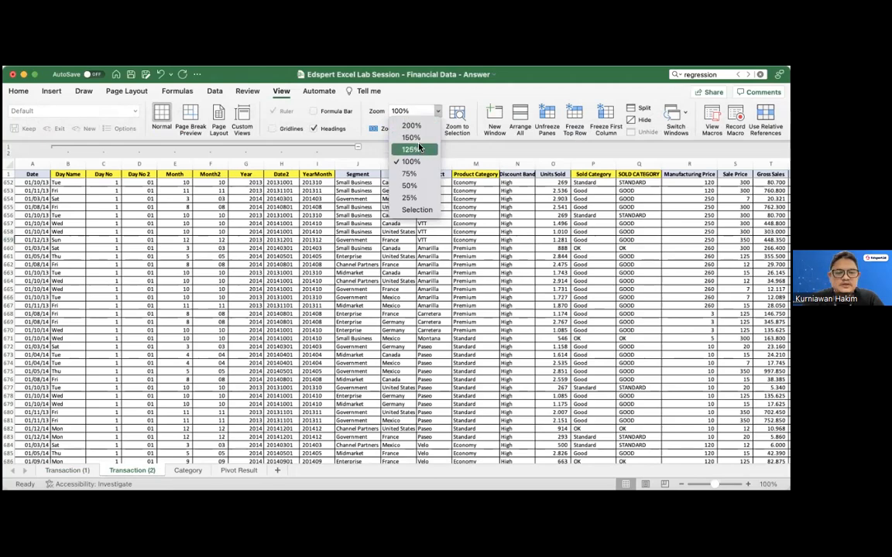
left_click(418, 148)
scroll(138, 200, "up", 6)
scroll(136, 225, "left", 2)
scroll(225, 219, "left", 4)
scroll(229, 216, "up", 17)
scroll(231, 214, "up", 20)
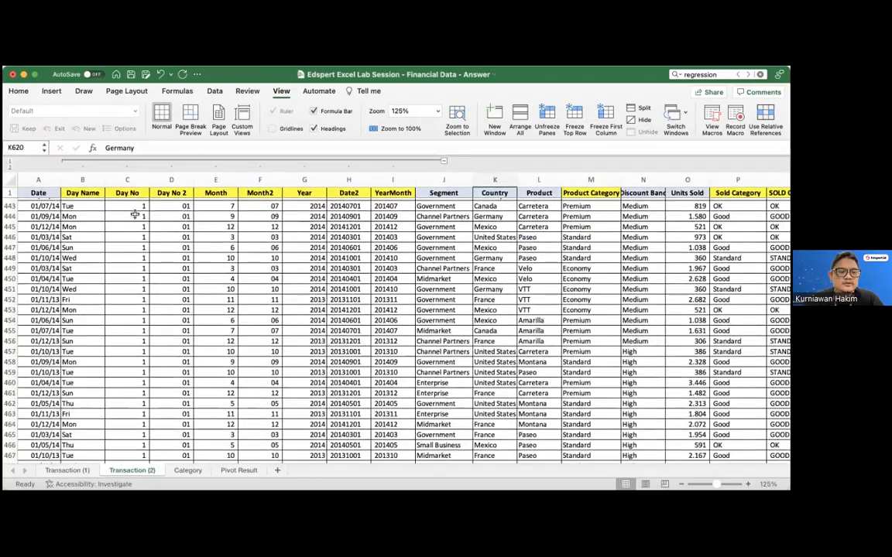
scroll(135, 214, "up", 20)
left_click(87, 224)
key("super+Up")
key("Left")
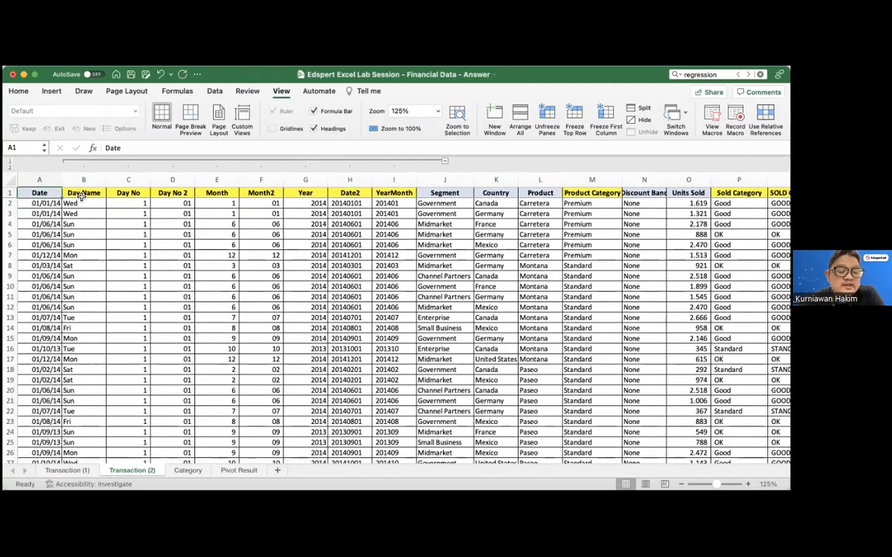
Compare the Day Name formula in B2 with its source date in A2, and enlarge the sheet to 150%.
left_click(75, 197)
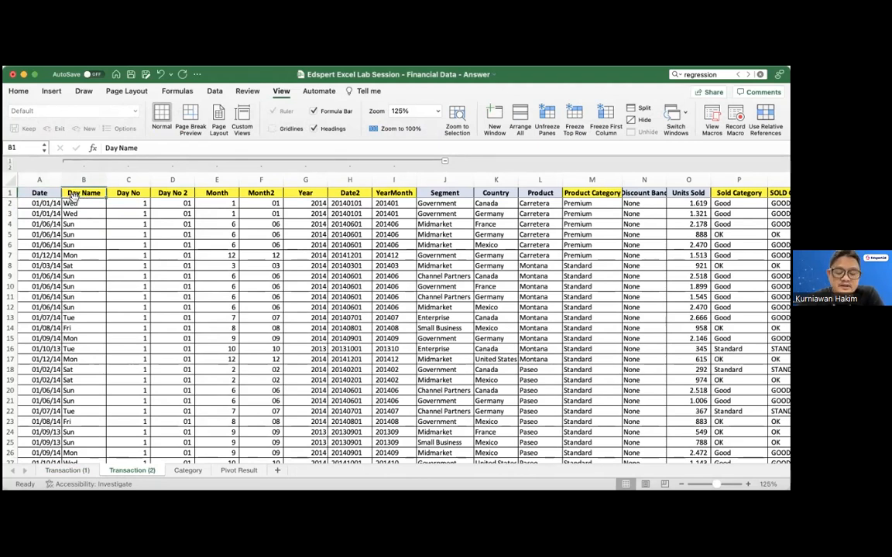
key("Down")
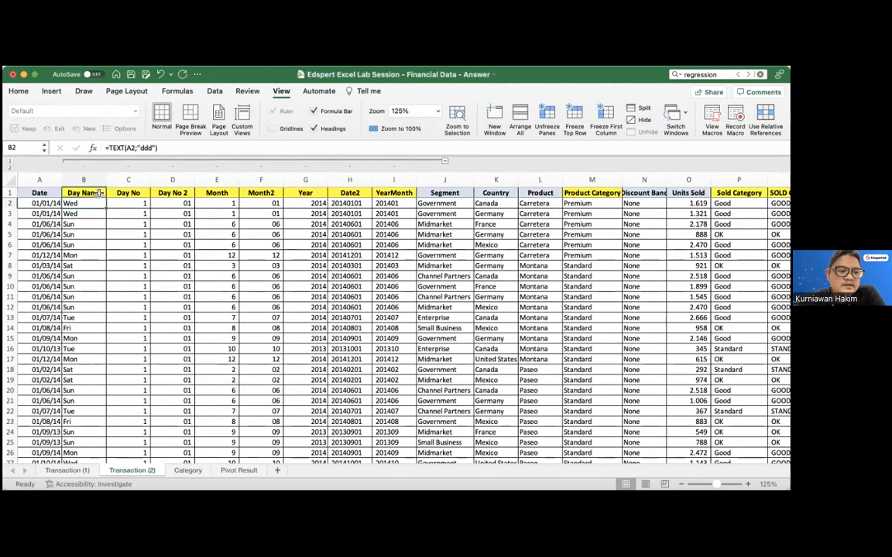
left_click(53, 205)
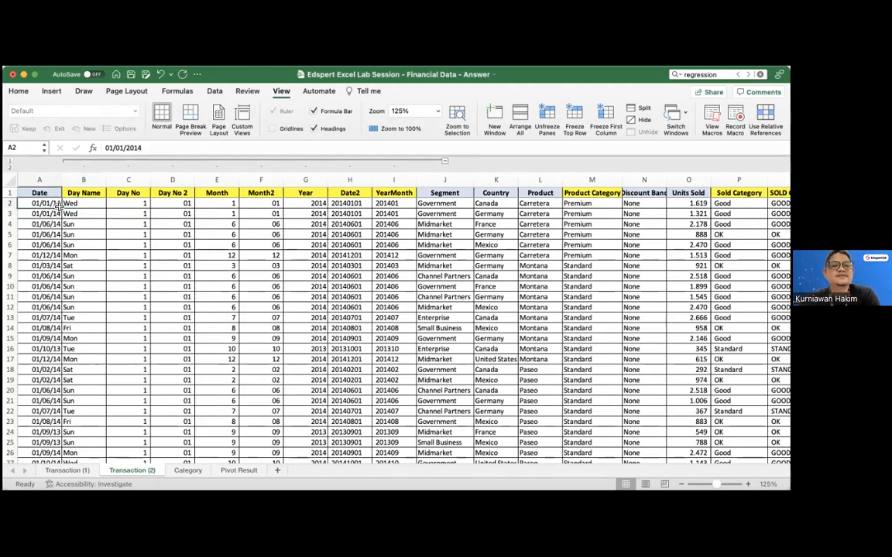
left_click(81, 205)
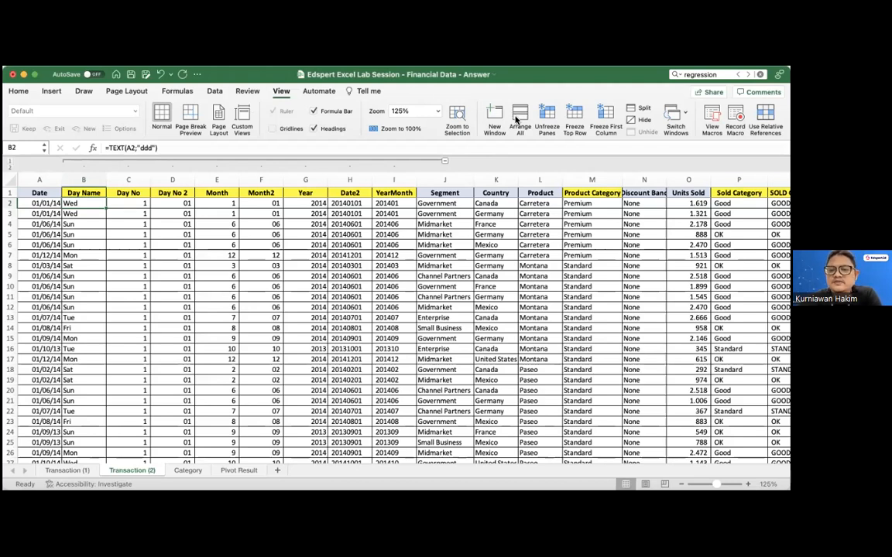
left_click(437, 111)
left_click(410, 138)
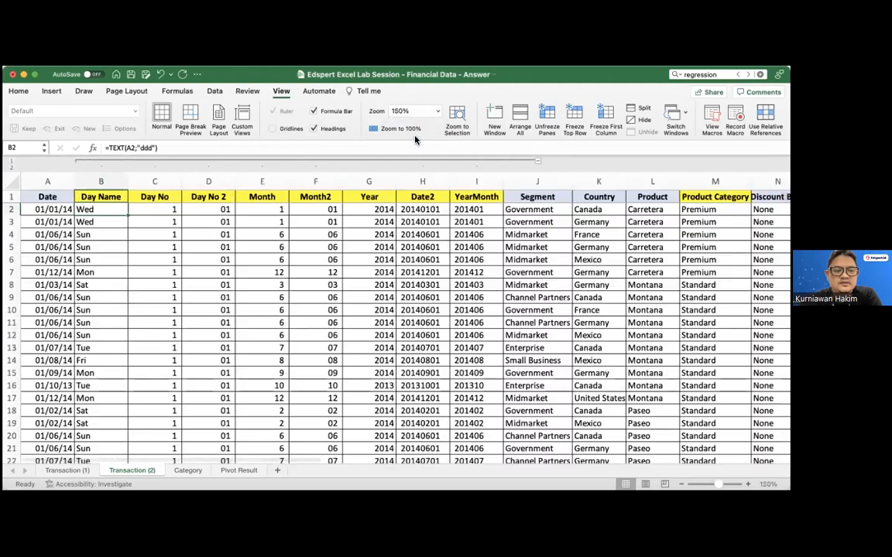
Examine the arguments of the Day Name TEXT formula in B2, leaving the formula as it is.
left_click(137, 147)
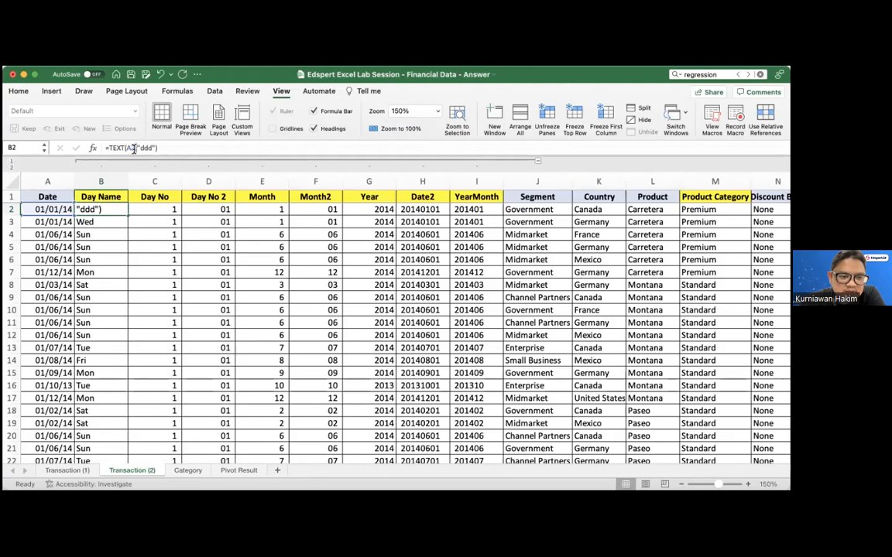
left_click(133, 148)
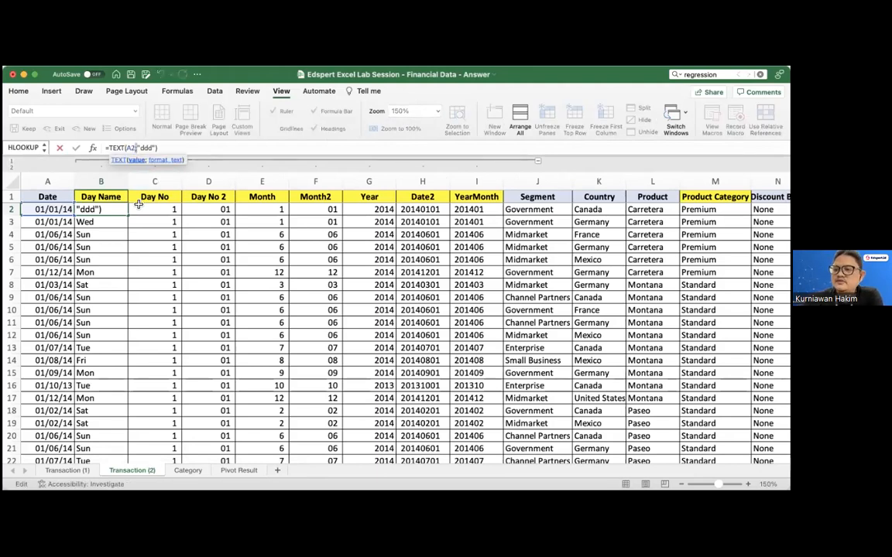
key("Return")
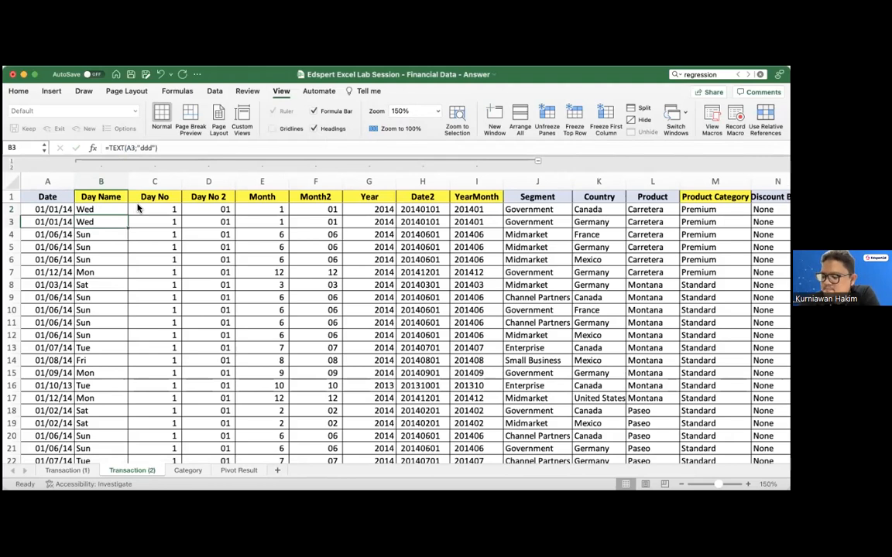
left_click(122, 211)
double_click(122, 210)
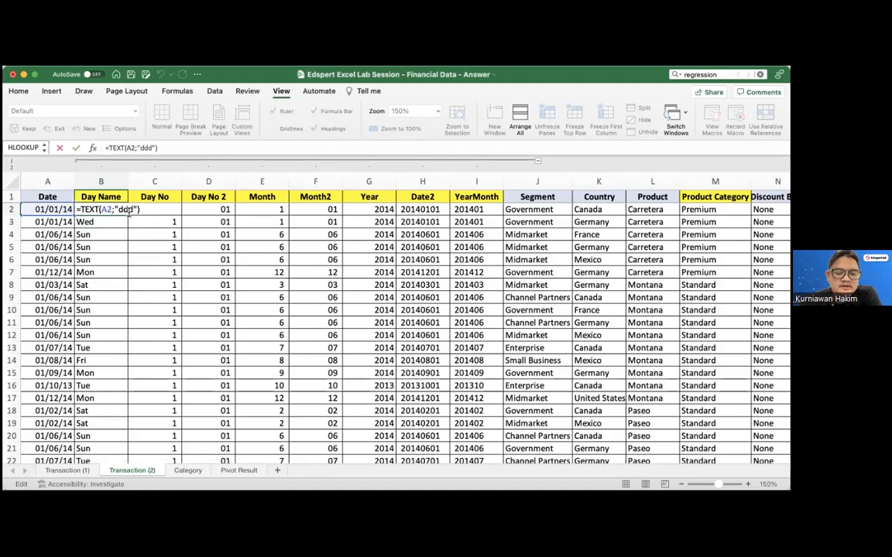
key("Return")
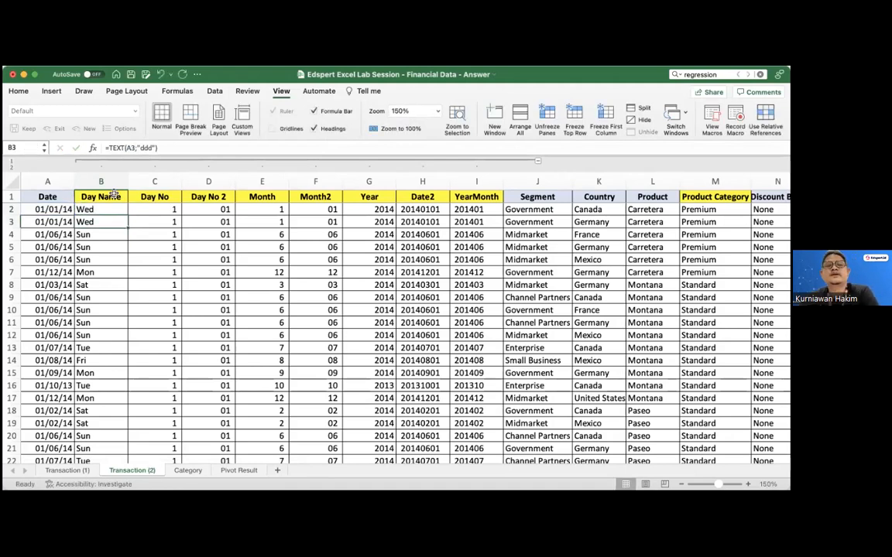
left_click(112, 210)
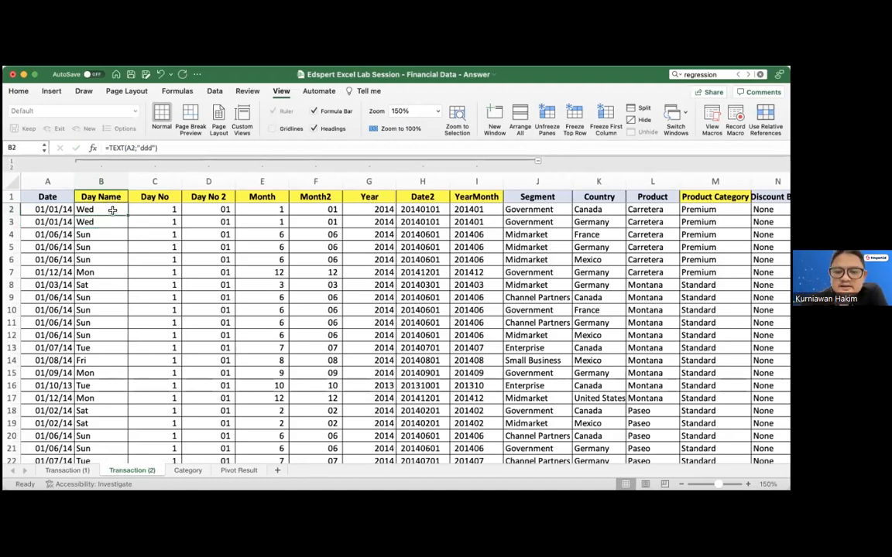
Examine the YearMonth formula in I2 and the Day No formula in C2, leaving both as they are.
left_click(475, 210)
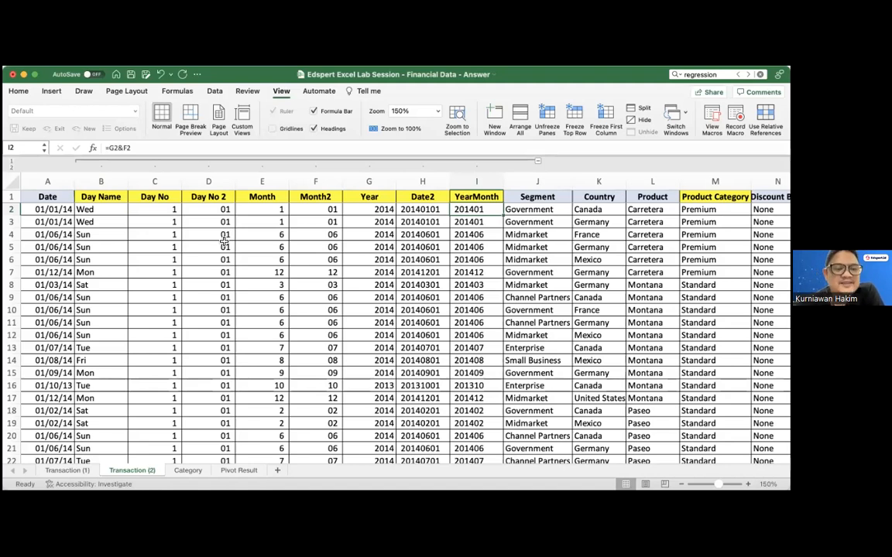
left_click(153, 199)
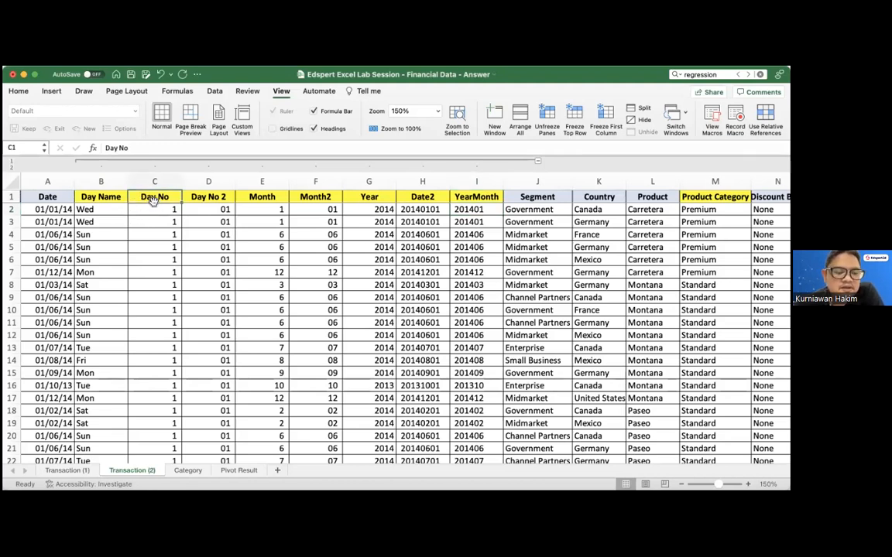
left_click(155, 209)
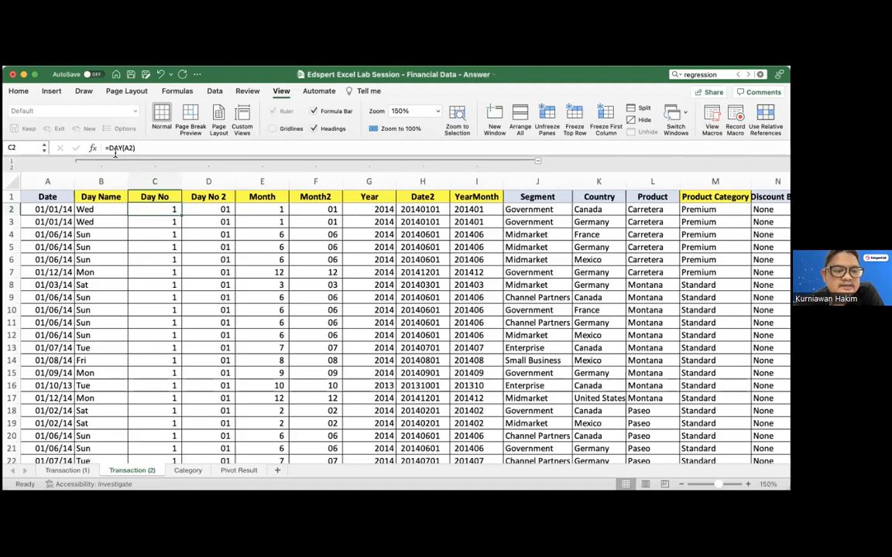
left_click_drag(143, 148, 103, 148)
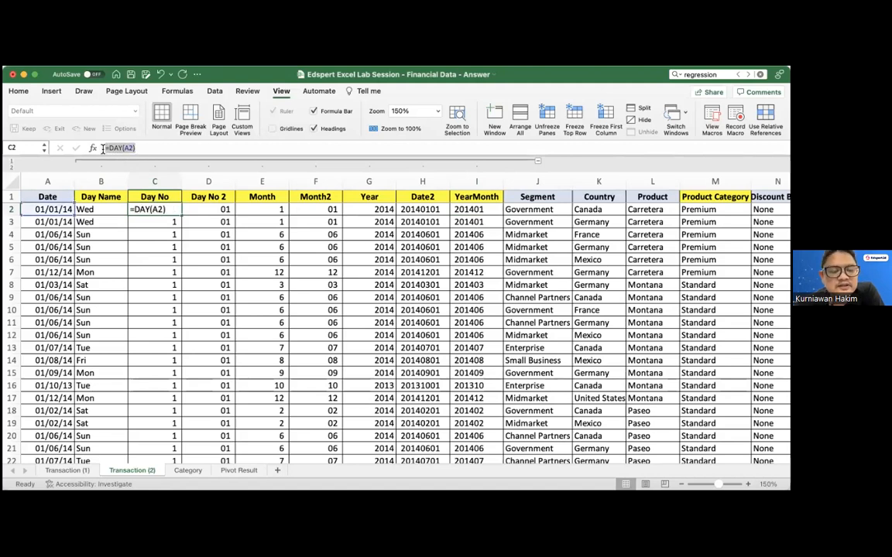
key("Return")
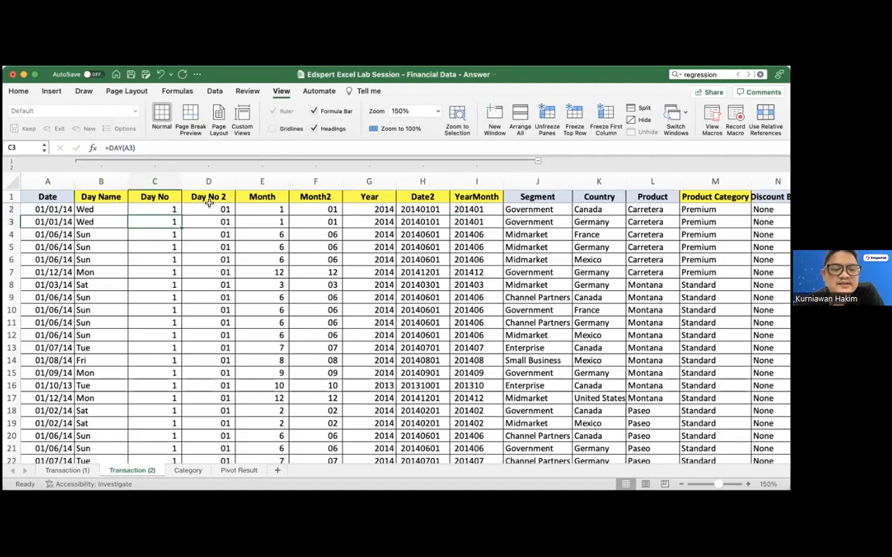
left_click(178, 208)
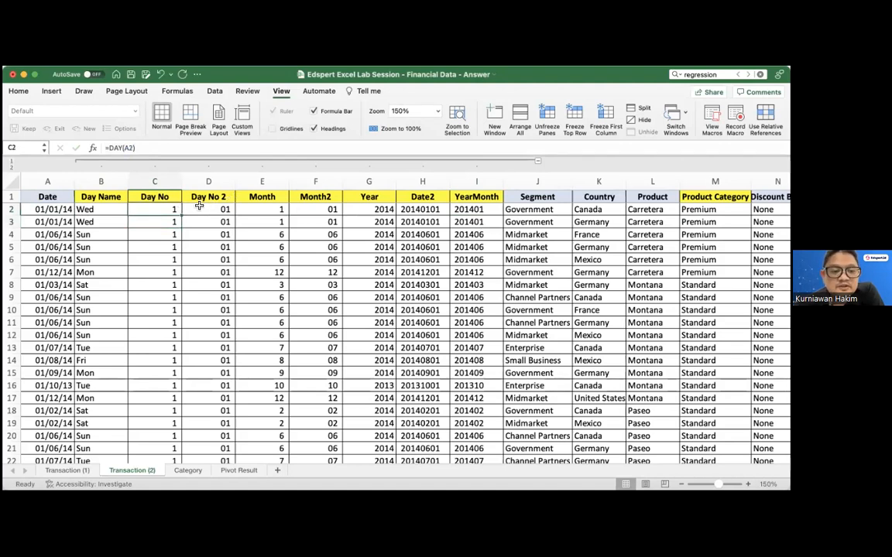
Examine the arguments of the Day No 2 IF formula in D2, leaving the formula as it is.
left_click(212, 210)
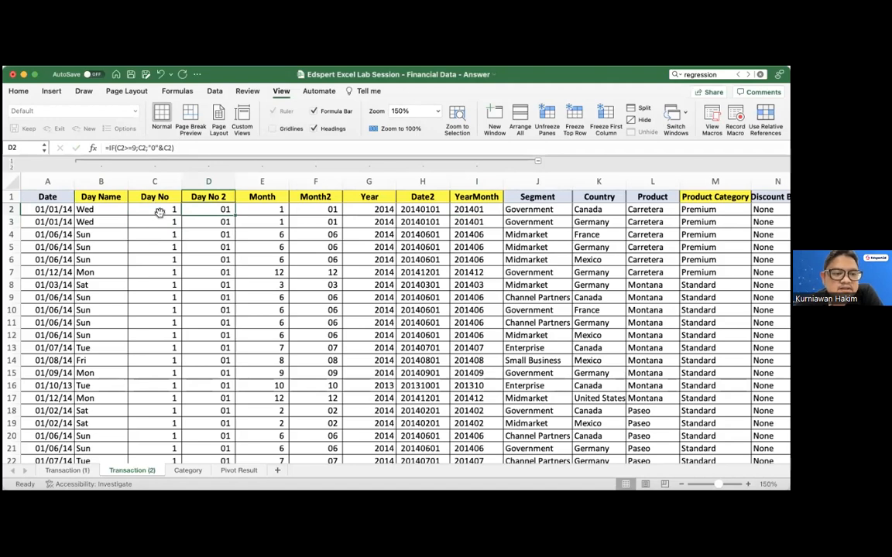
left_click(152, 148)
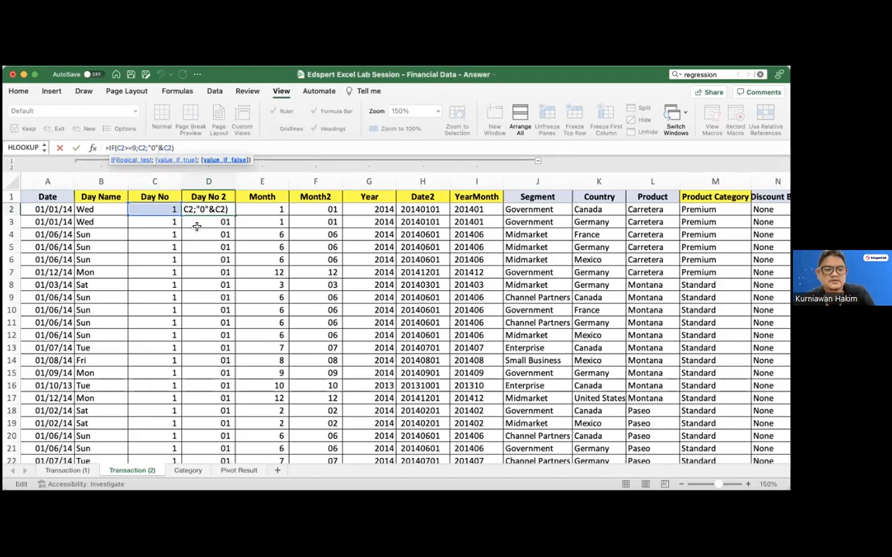
key("Return")
Review the Day No values down to the last data row, and return to the Day No 2 formula in D2.
left_click(171, 209)
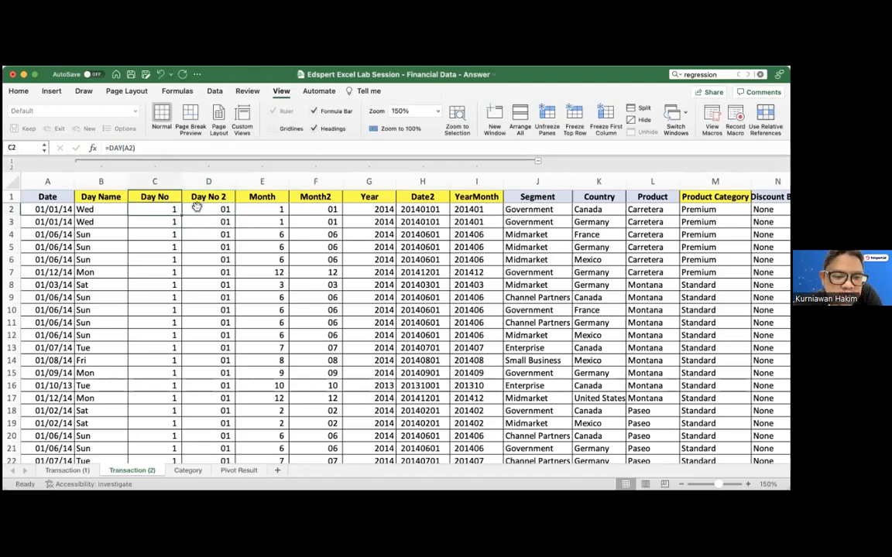
scroll(170, 267, "down", 20)
left_click(169, 269)
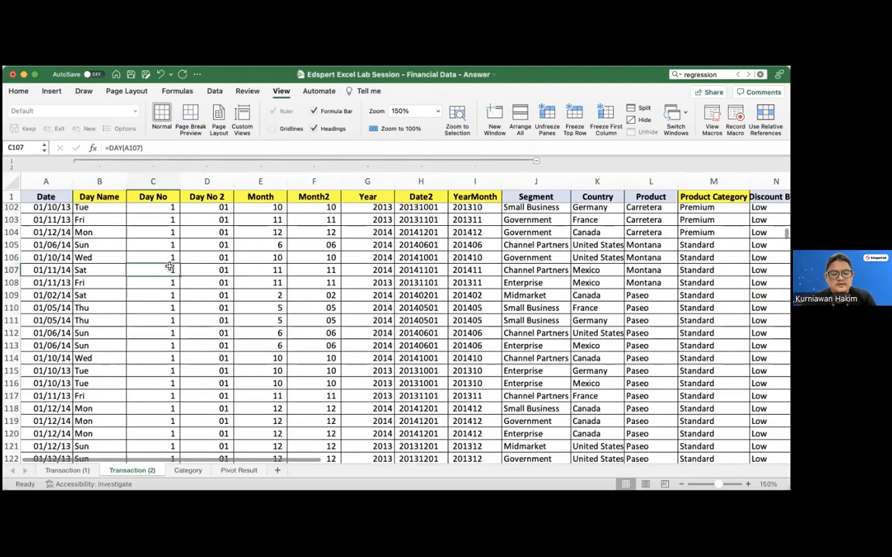
key("super+Down")
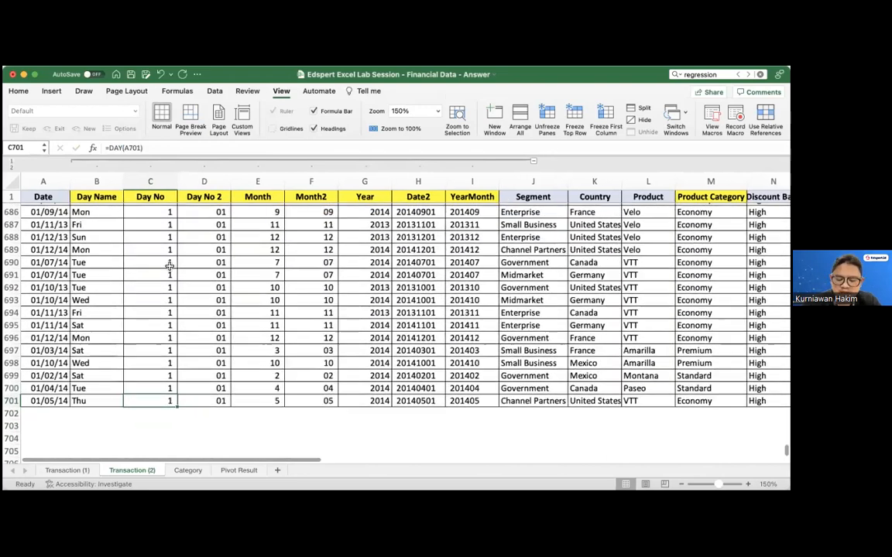
key("super+Up")
key("Down")
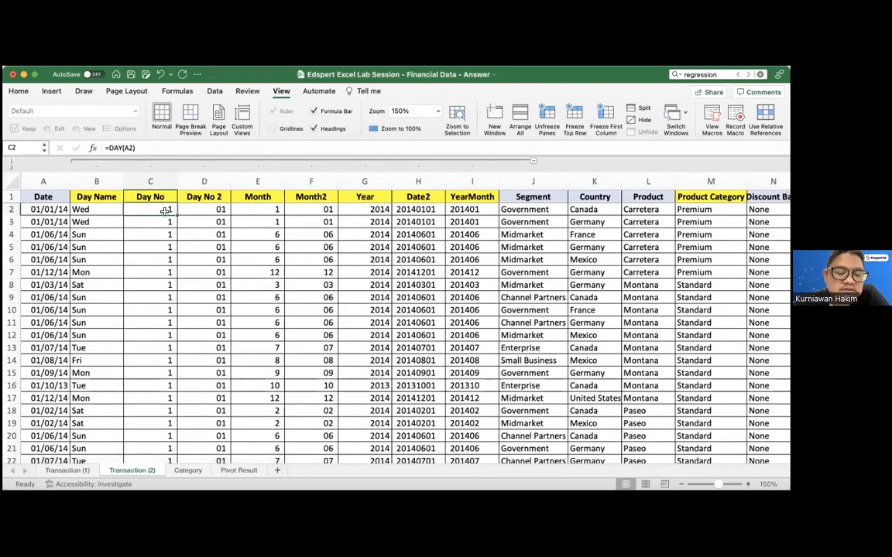
left_click(221, 211)
scroll(221, 211, "right", 3)
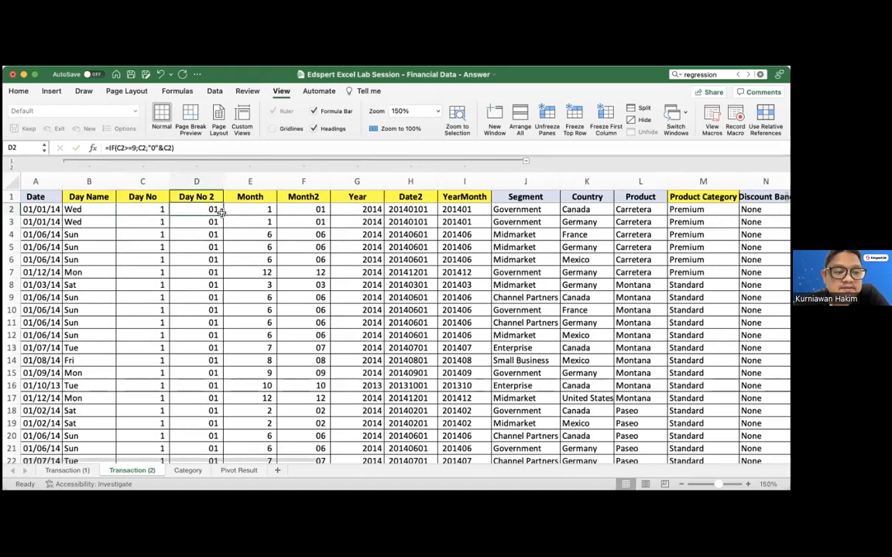
Examine the Month formulas in E2 and E4.
scroll(220, 212, "right", 2)
left_click(179, 209)
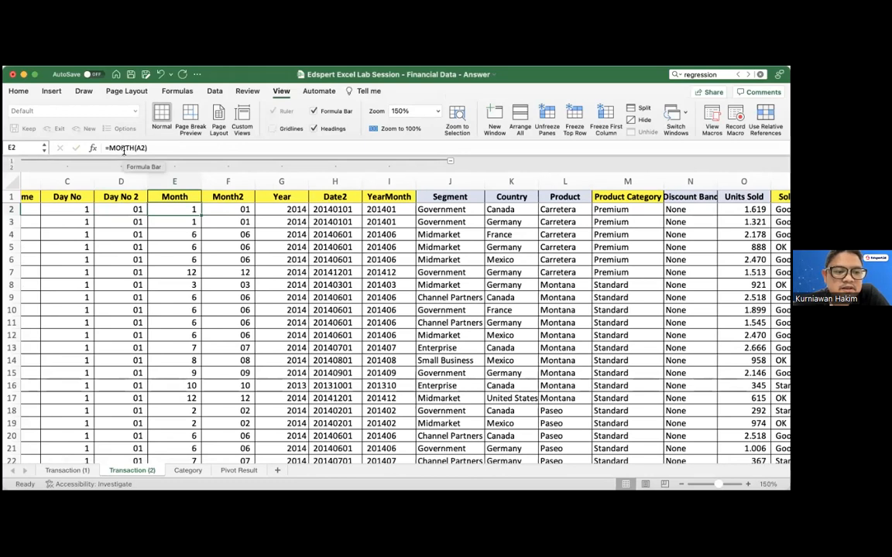
left_click(183, 235)
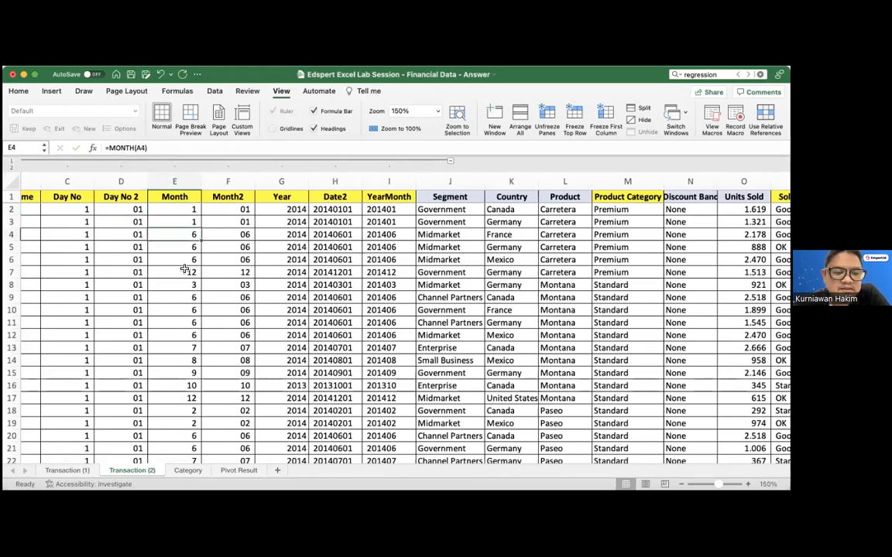
left_click(185, 209)
Compare the Month2 IF formula with its source Month value in rows 2 and 7.
left_click(245, 210)
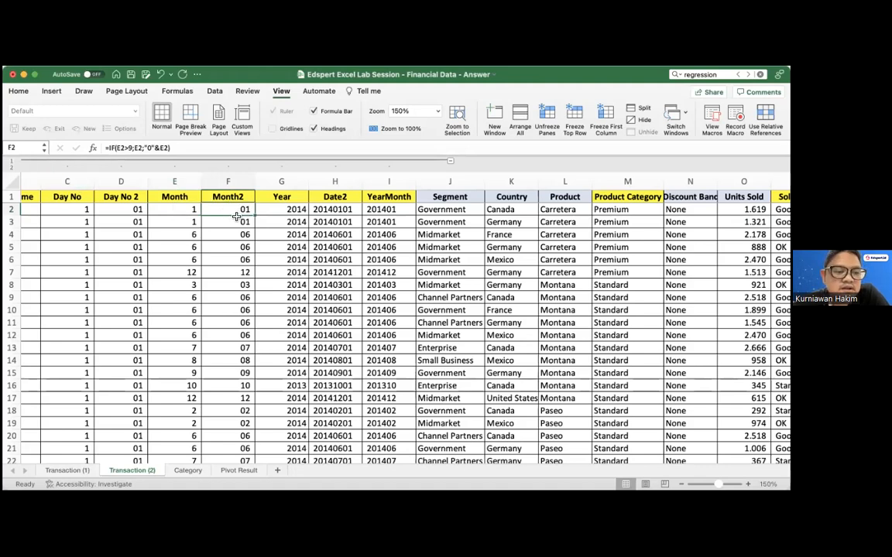
left_click(186, 213)
left_click(228, 211)
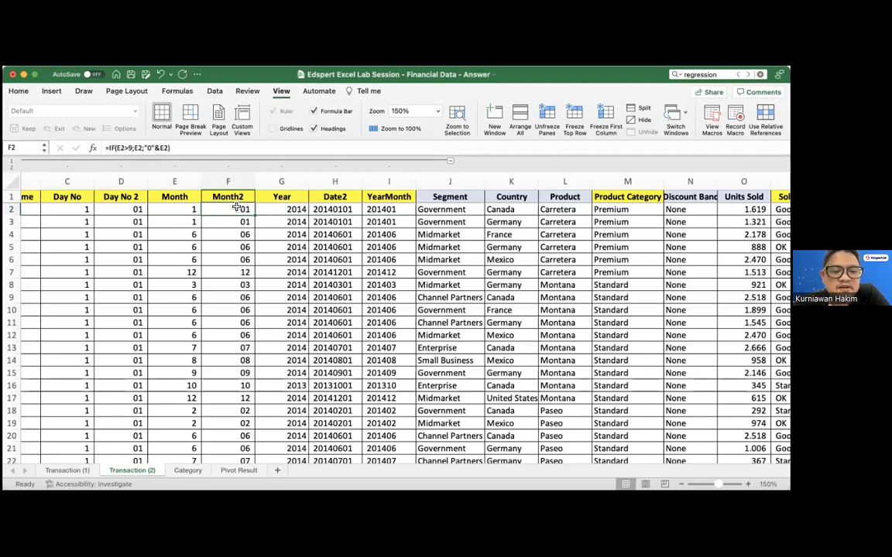
left_click(188, 210)
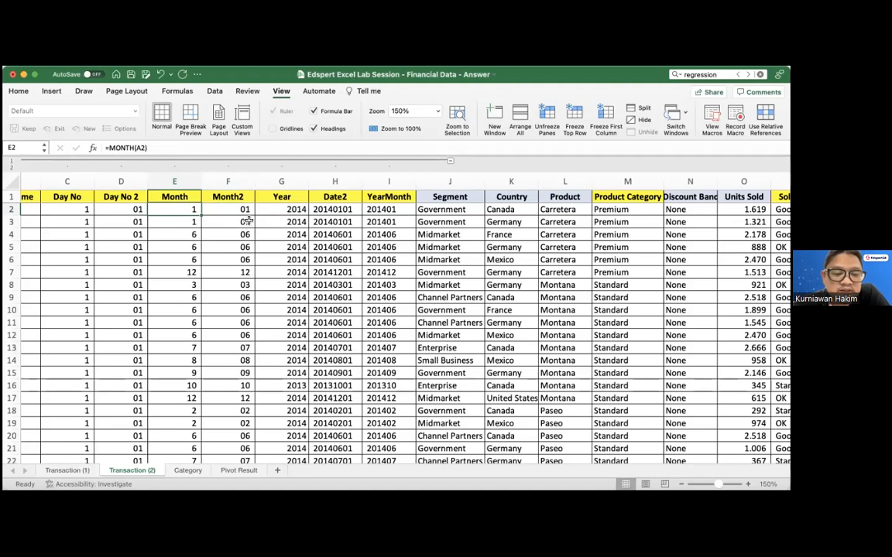
left_click(198, 275)
left_click(225, 274)
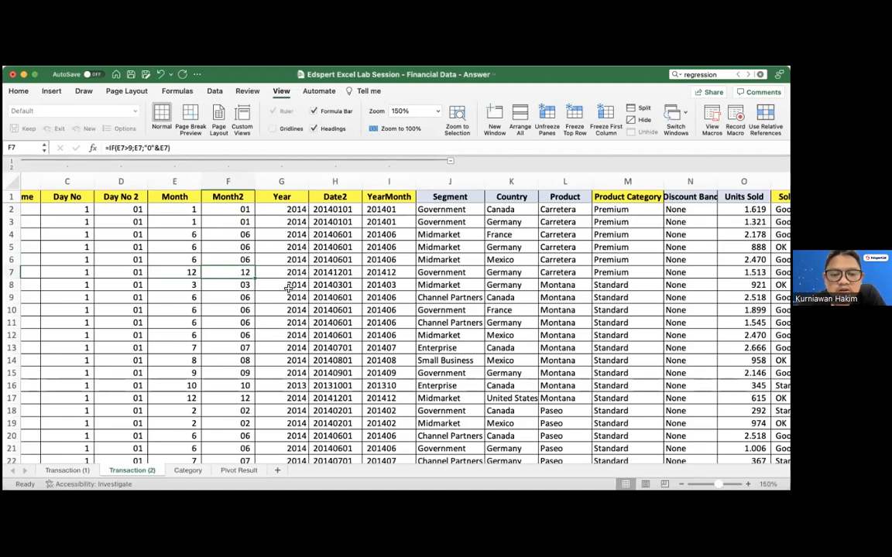
Examine the Year formula in G2 and compare it with the source date in A2.
left_click(291, 211)
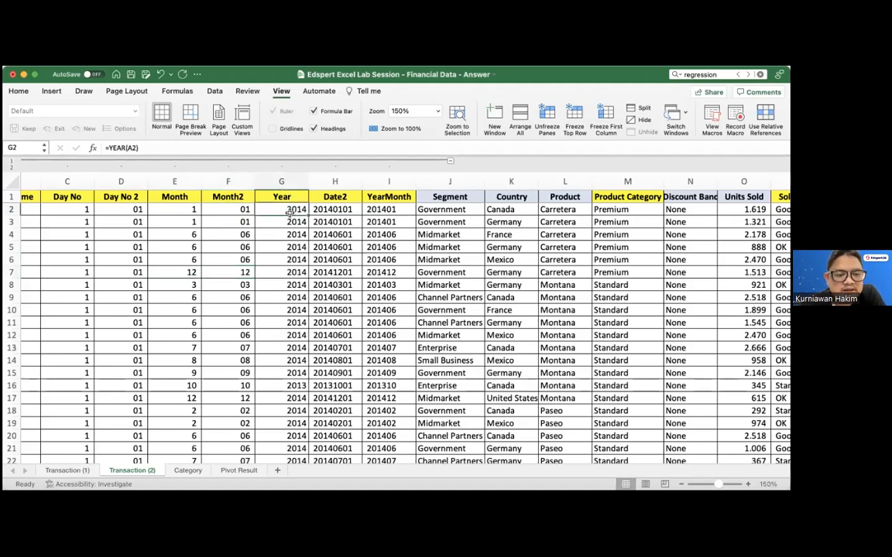
scroll(286, 240, "down", 4)
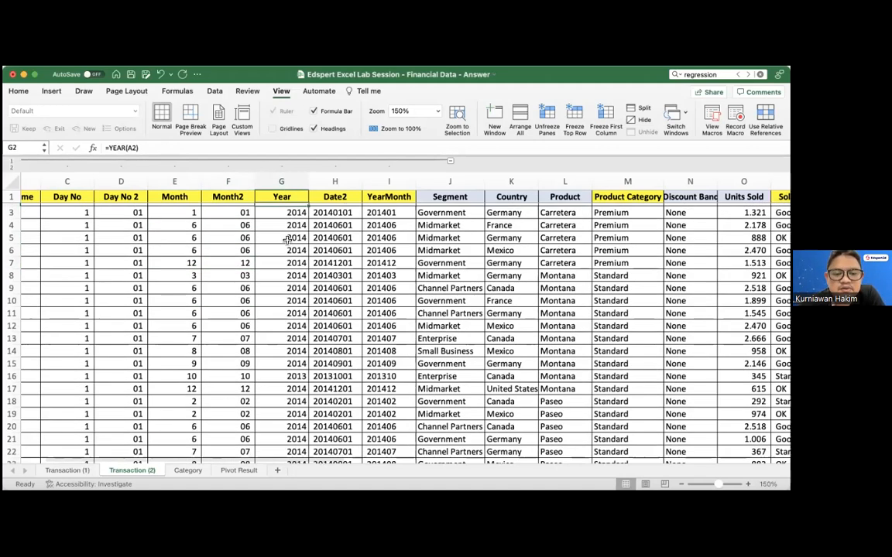
scroll(232, 217, "up", 5)
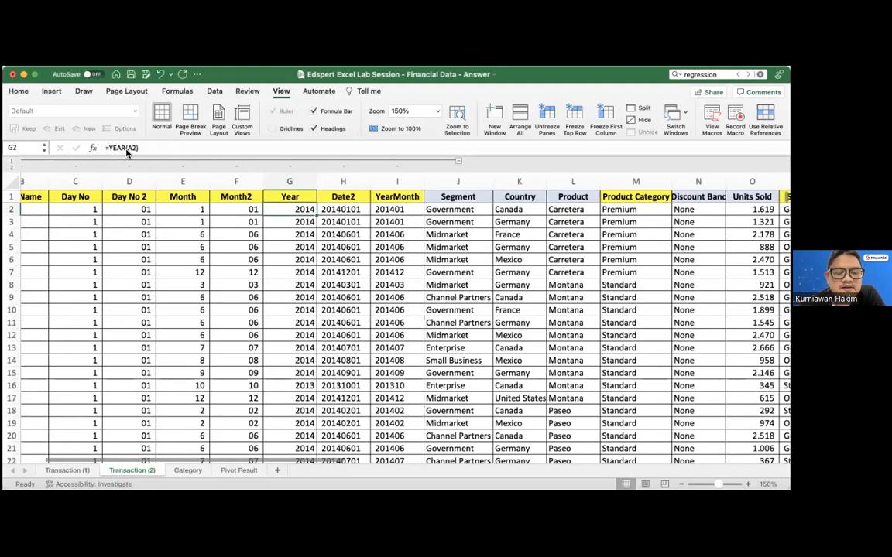
scroll(167, 180, "left", 3)
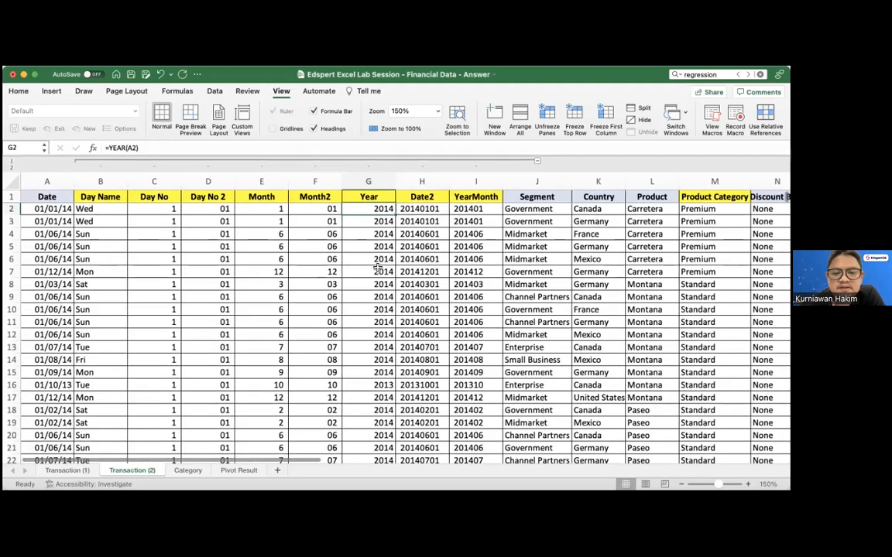
Examine the Date2 CONCATENATE formula in H2.
scroll(376, 267, "right", 2)
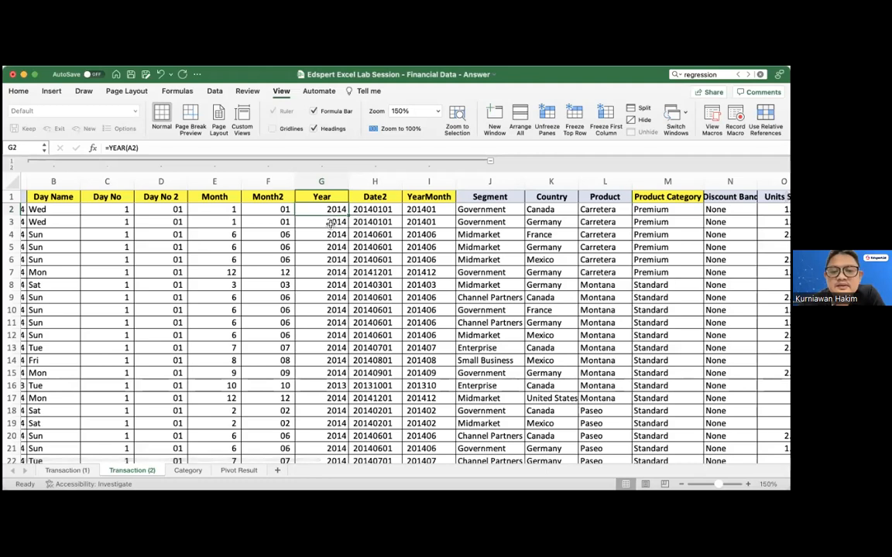
scroll(331, 223, "right", 2)
left_click(373, 211)
left_click(333, 210)
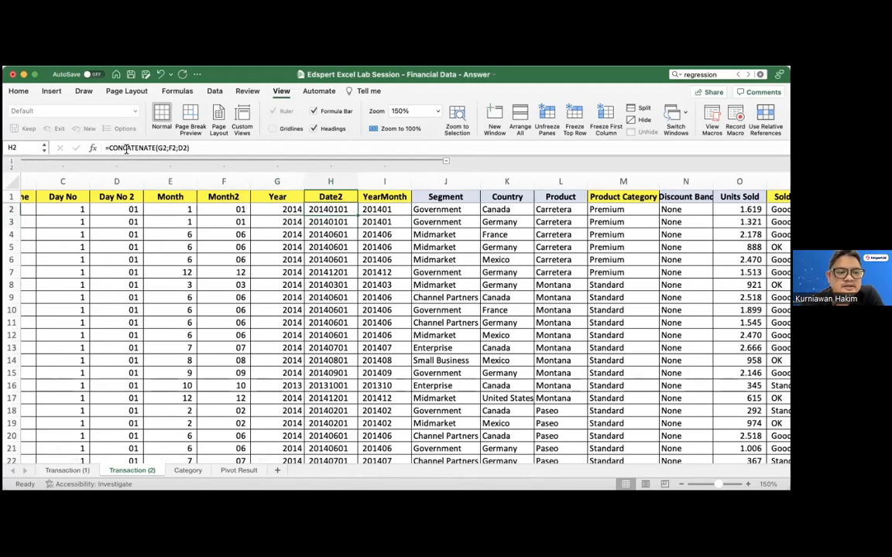
Inspect the cell references in the YearMonth formula in I2 without changing it, and compare it with the Date2 formula in H3.
left_click(396, 208)
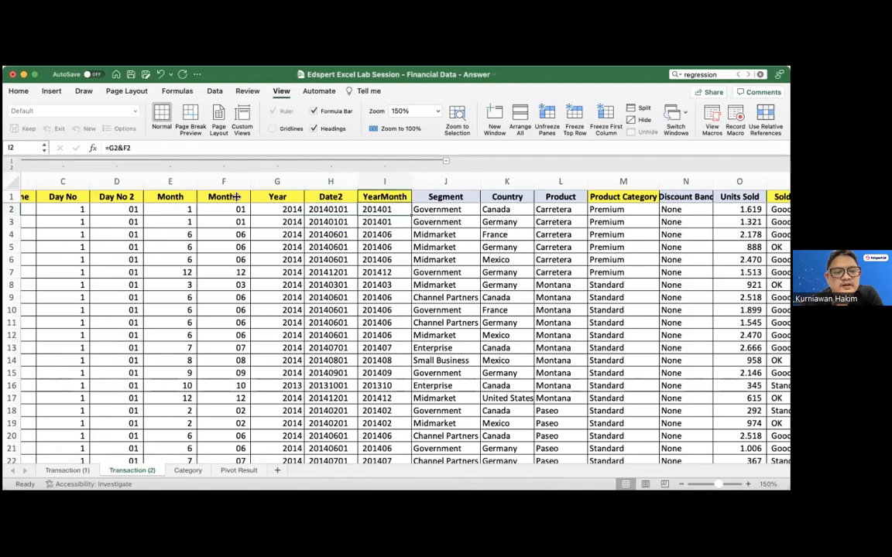
left_click(122, 147)
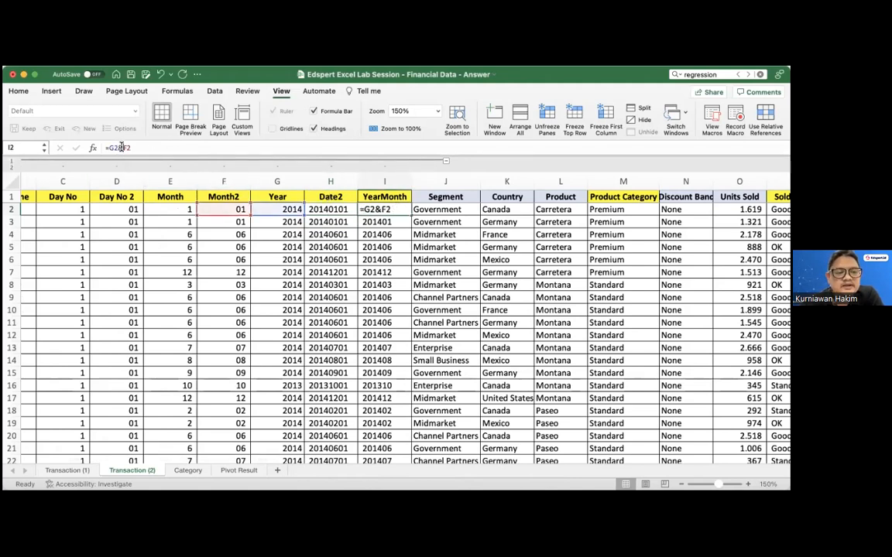
key("Return")
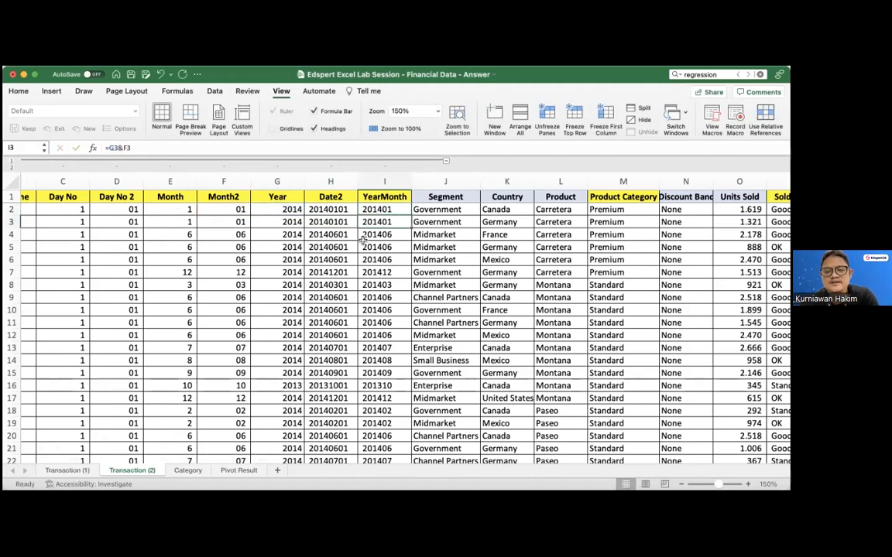
left_click(338, 221)
scroll(337, 221, "left", 1)
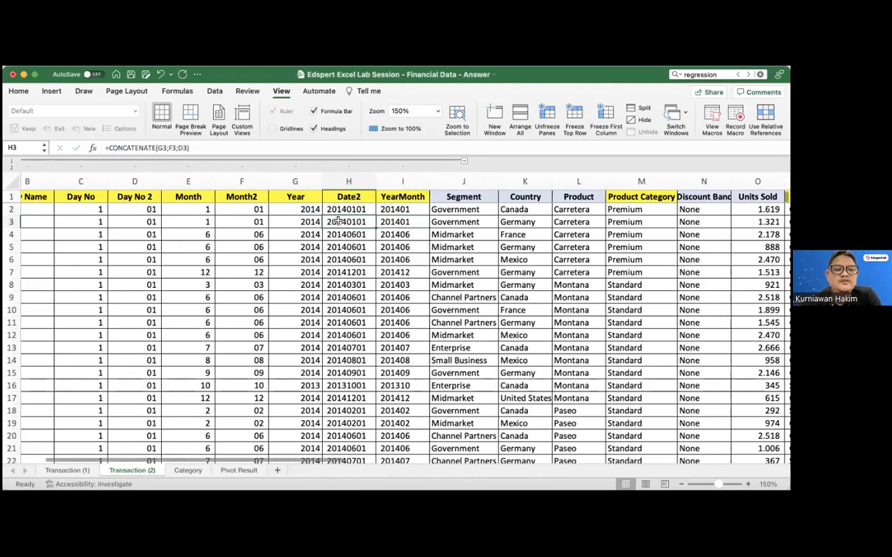
Examine the Product Category VLOOKUP formula in M2 and the Product column it looks up.
scroll(338, 221, "right", 5)
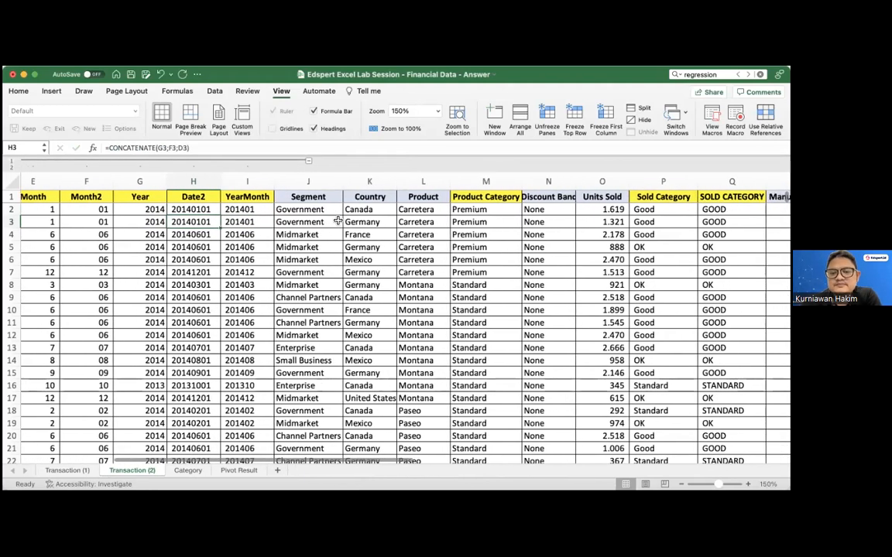
scroll(338, 220, "right", 1)
left_click(469, 211)
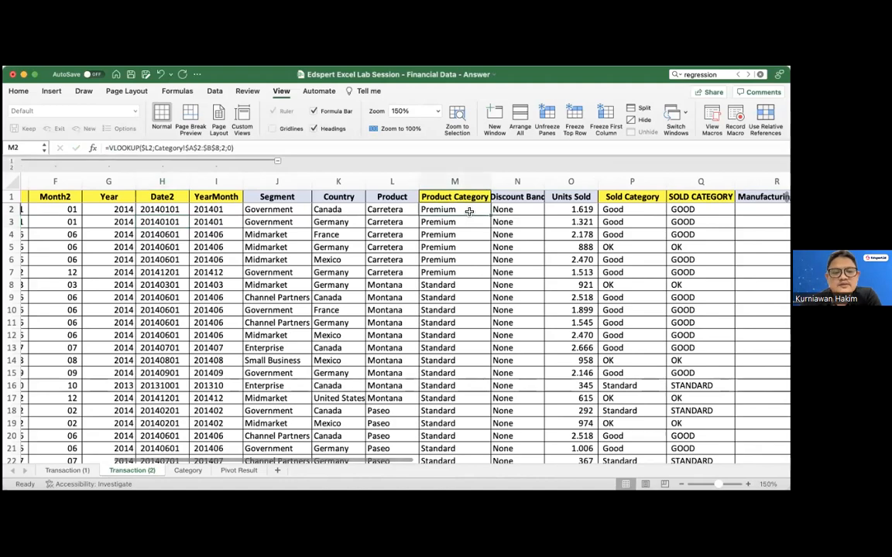
scroll(468, 257, "right", 4)
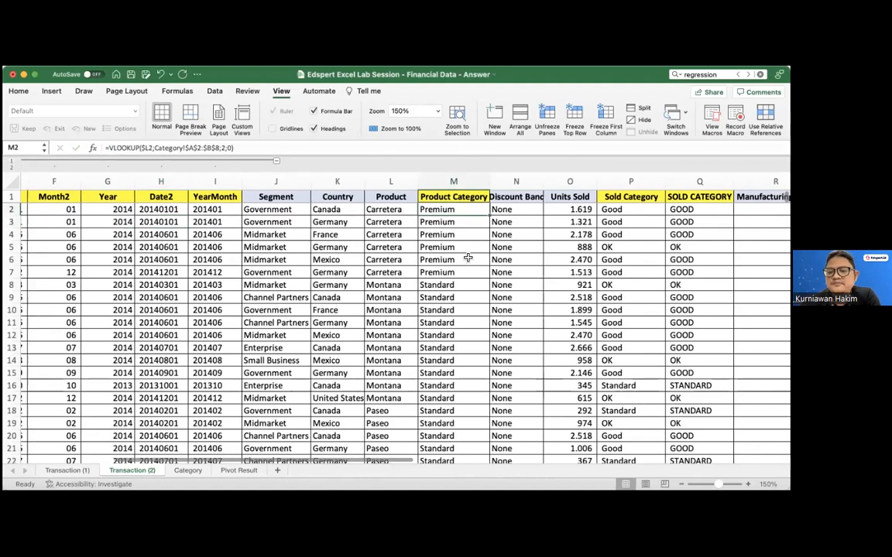
scroll(467, 258, "right", 5)
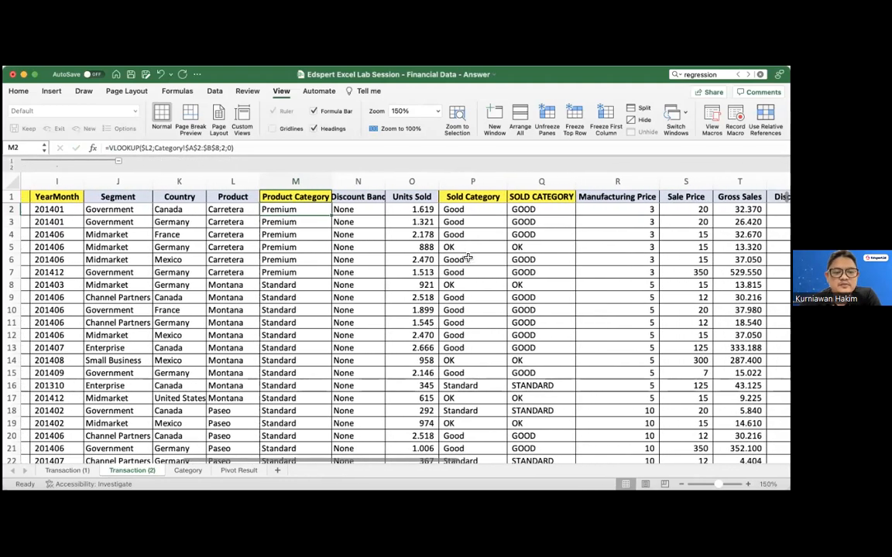
scroll(467, 258, "left", 5)
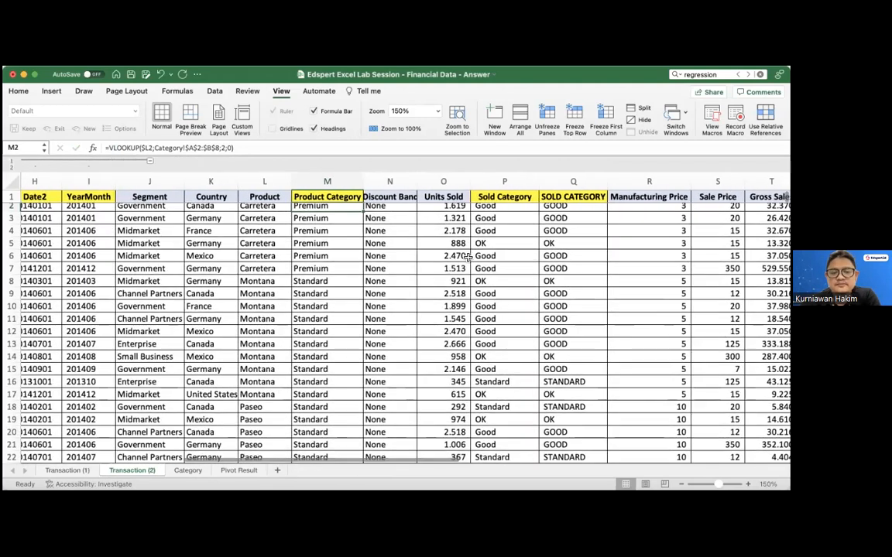
left_click(262, 218)
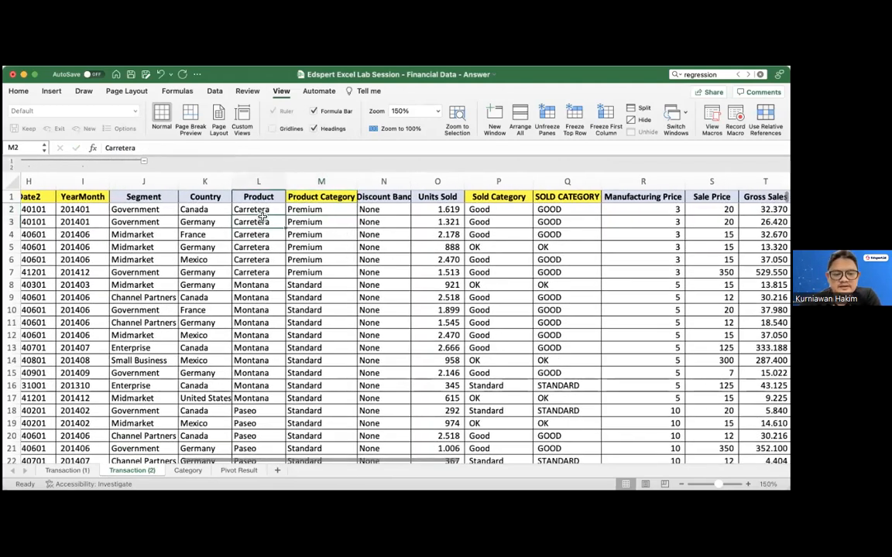
Examine the product names listed in the Product column of the Transaction (2) sheet, from Carretera to Montana.
left_click(261, 247)
left_click(261, 287)
left_click(262, 324)
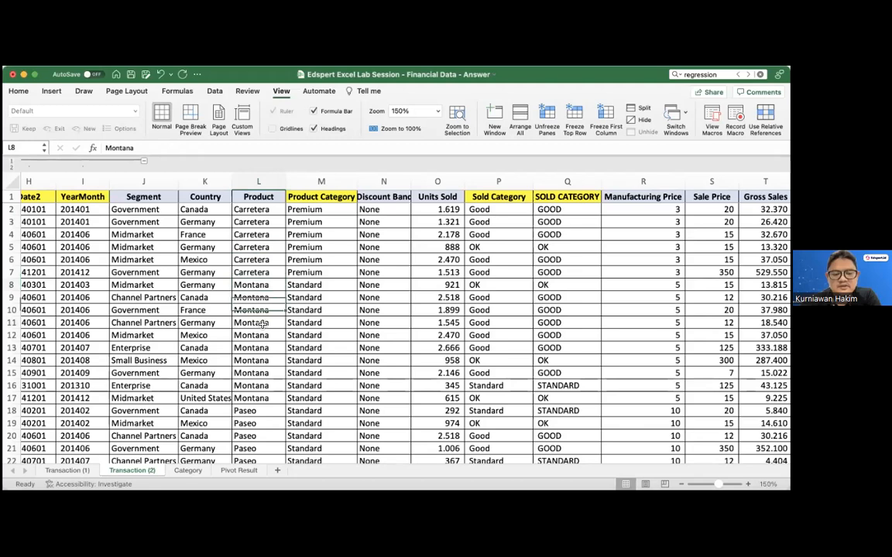
left_click(237, 210)
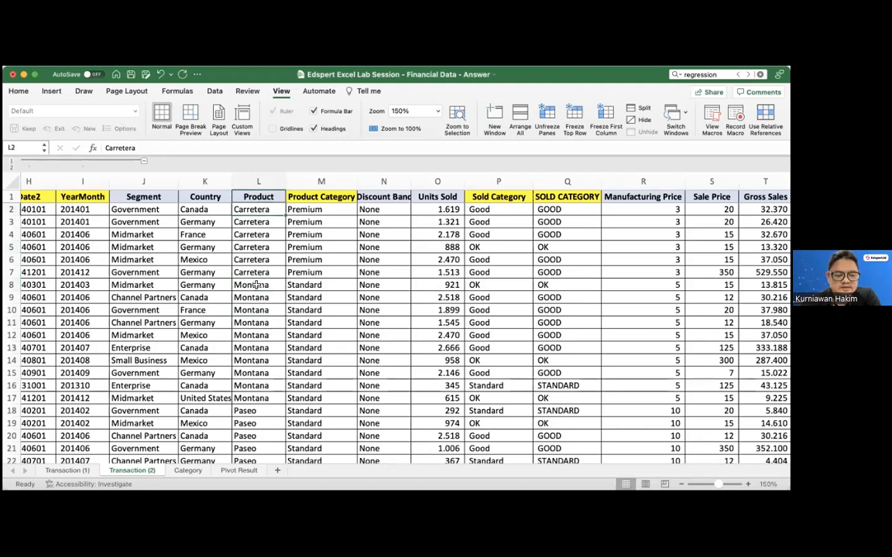
Open the Category sheet and set its zoom to 150%.
left_click(187, 472)
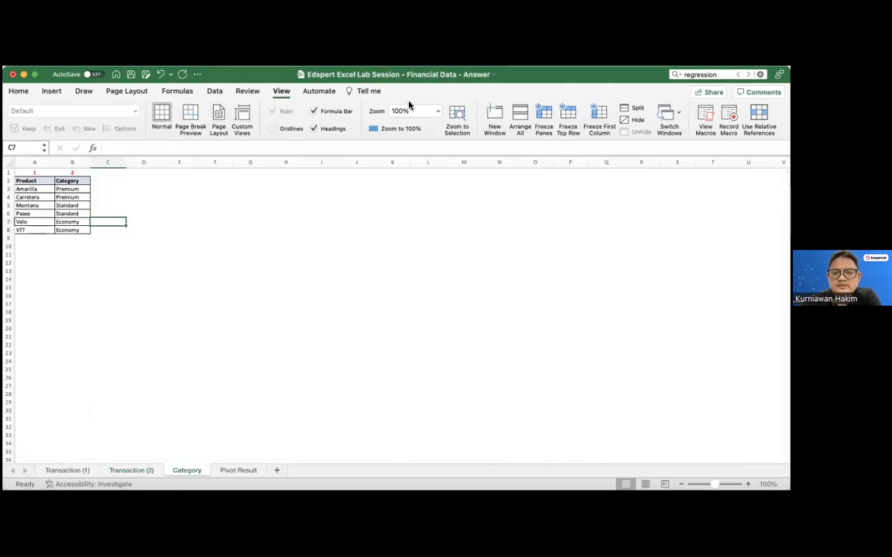
left_click(435, 113)
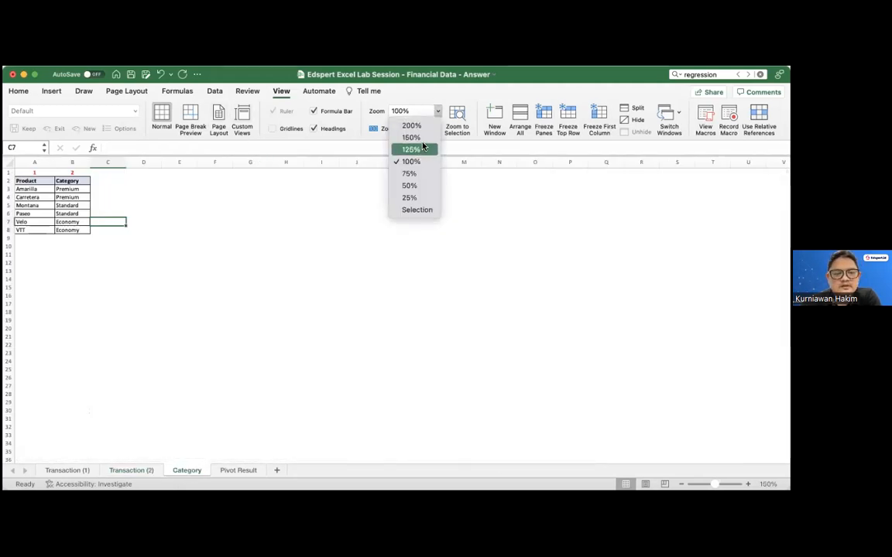
left_click(411, 138)
Examine the product-to-category pairs on the Category sheet and relate them to the VLOOKUP formula in M2 of Transaction (2).
left_click(39, 206)
left_click(119, 206)
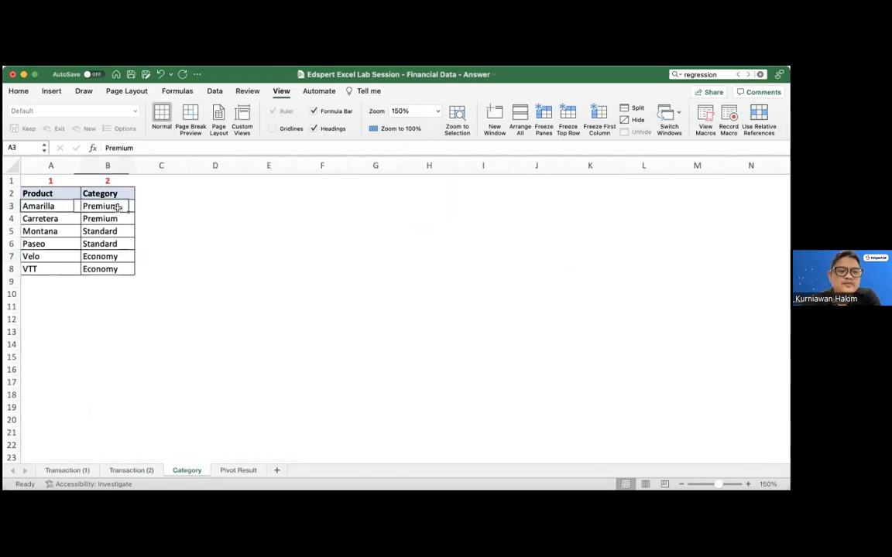
left_click(67, 223)
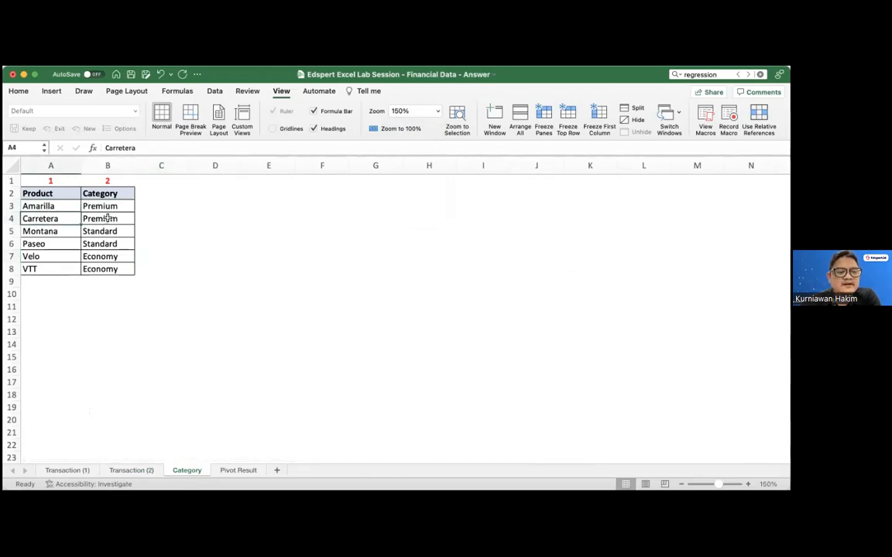
left_click(109, 219)
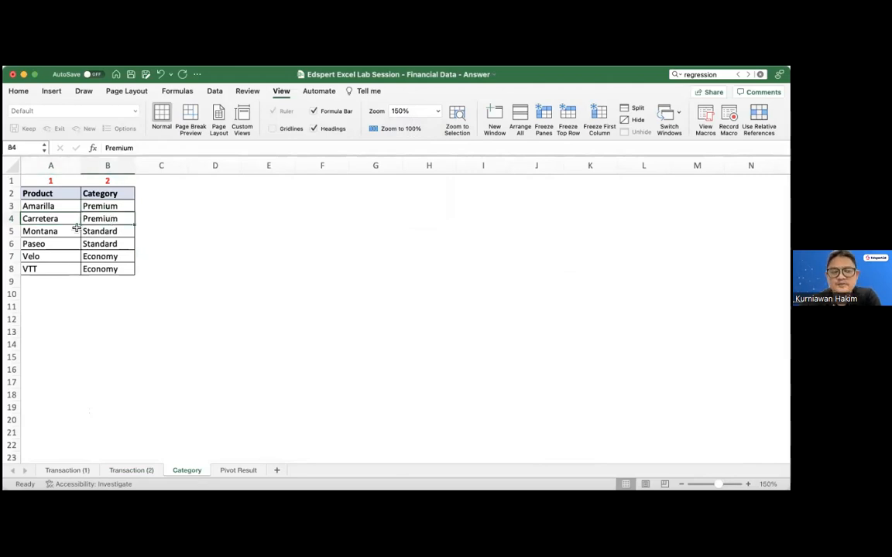
left_click(53, 271)
left_click(105, 268)
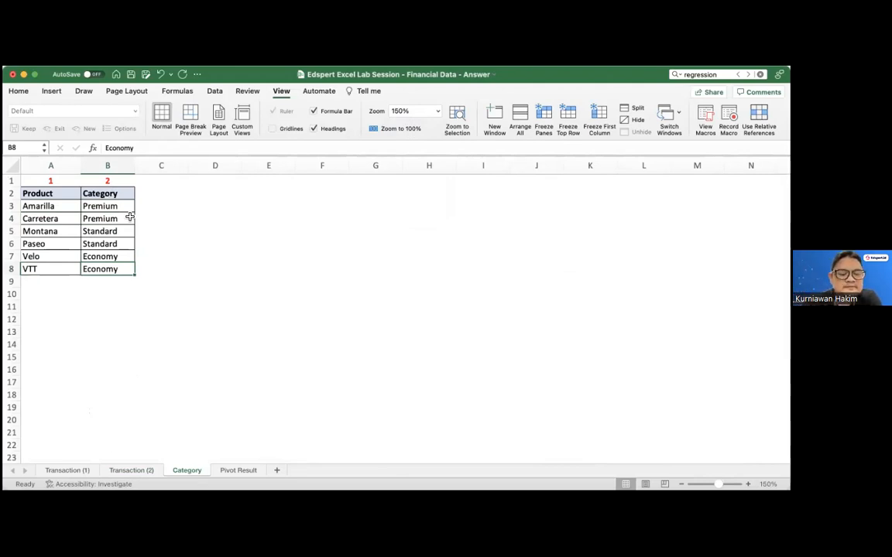
left_click(150, 472)
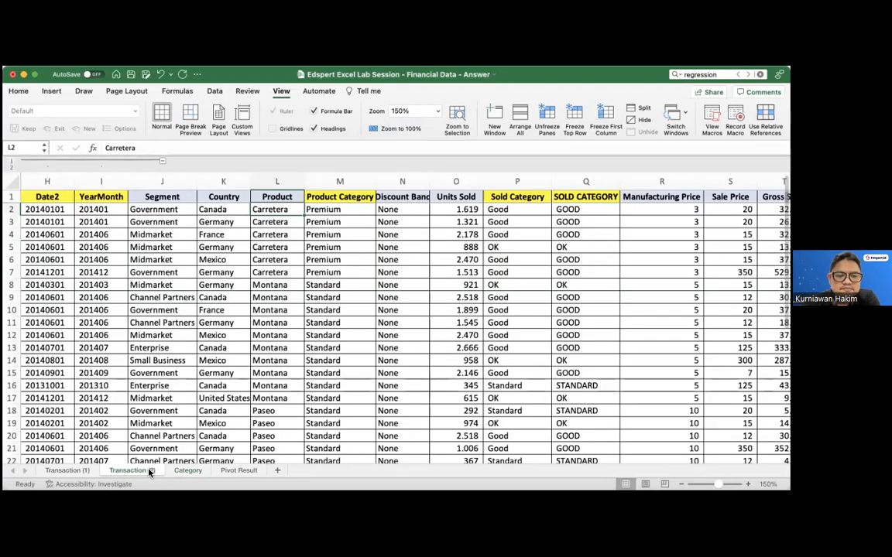
left_click(350, 205)
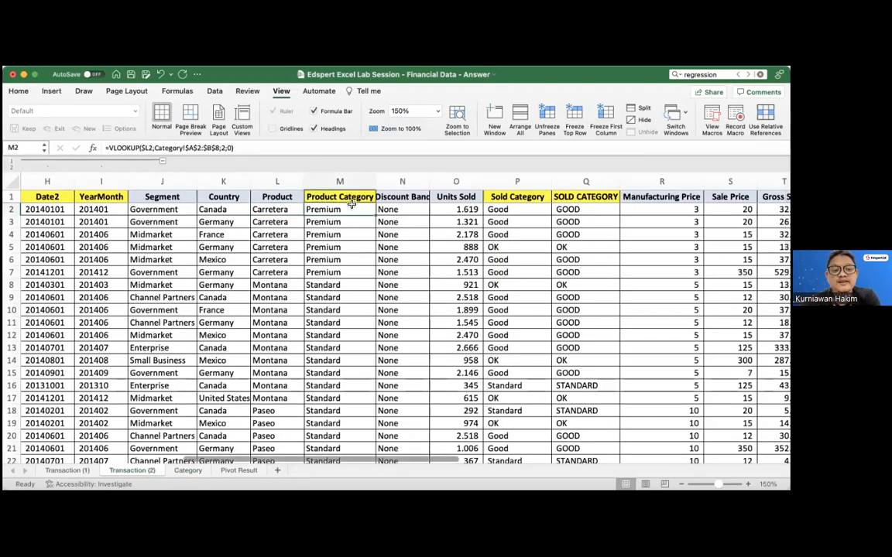
Insert a blank column before Discount Band on the Transaction (1) sheet.
left_click(74, 470)
scroll(256, 264, "right", 5)
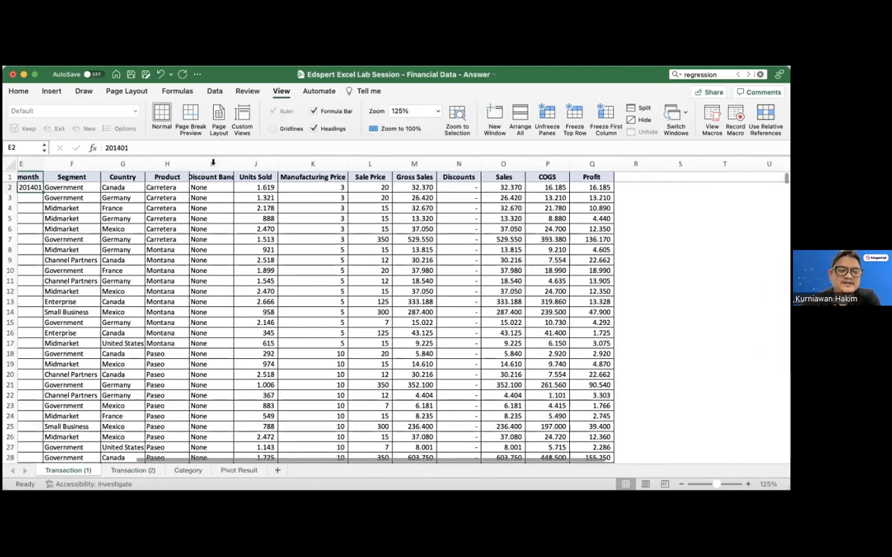
left_click(212, 164)
right_click(216, 163)
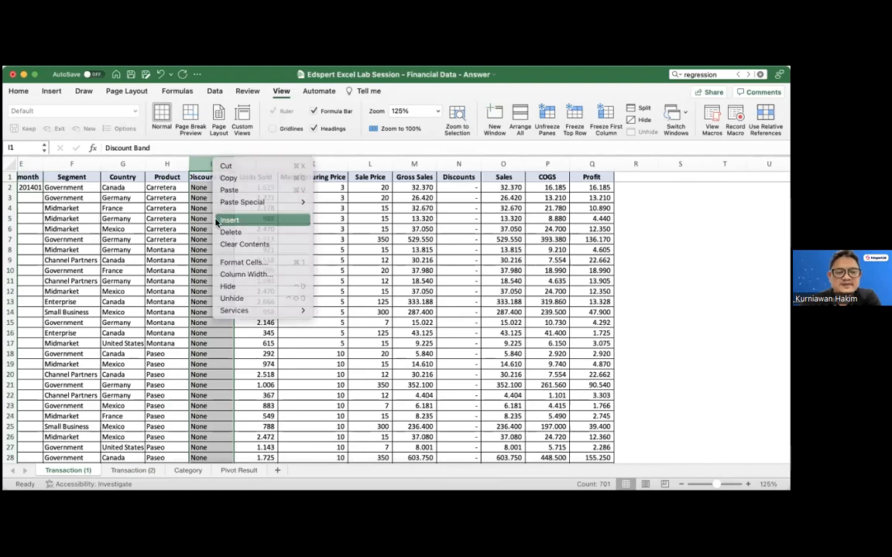
left_click(217, 223)
Title the new column I "Product Category" and widen it to fit the header.
left_click(218, 178)
type("Product Ka")
key("BackSpace")
key("BackSpace")
type("Category")
key("Return")
left_click_drag(228, 162, 265, 163)
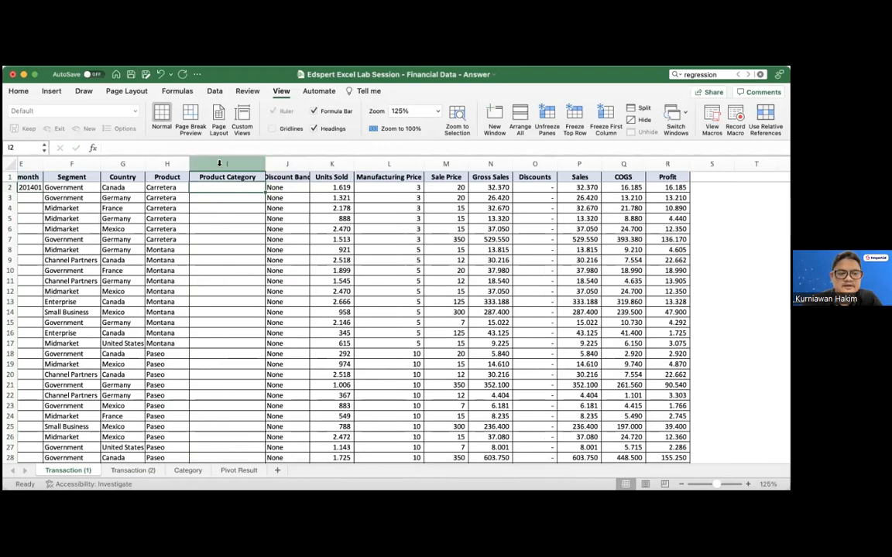
Start a VLOOKUP formula in I2 with the product in H2 as the lookup value.
type("=")
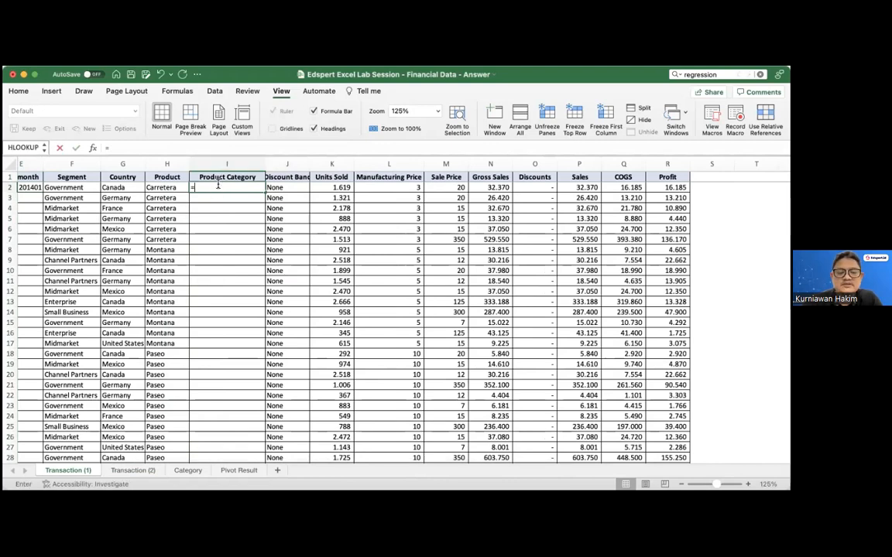
type("vlookup(")
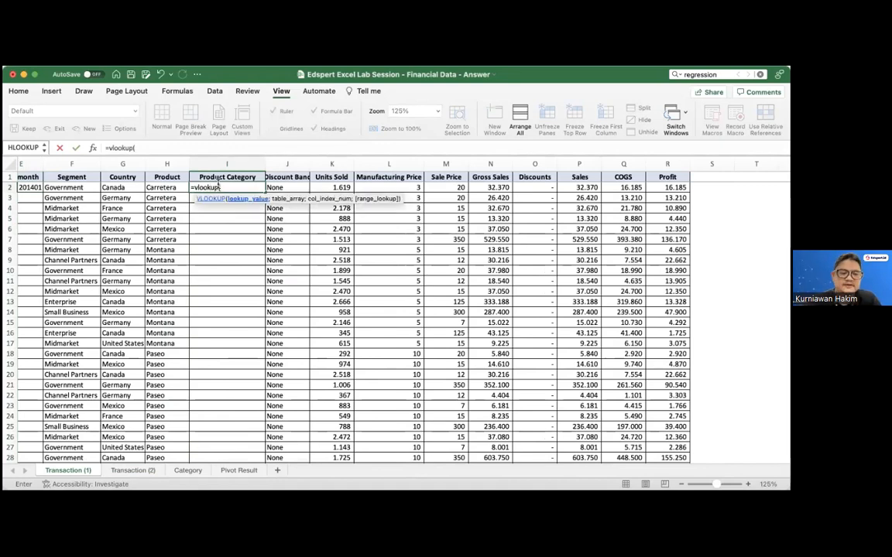
left_click(179, 190)
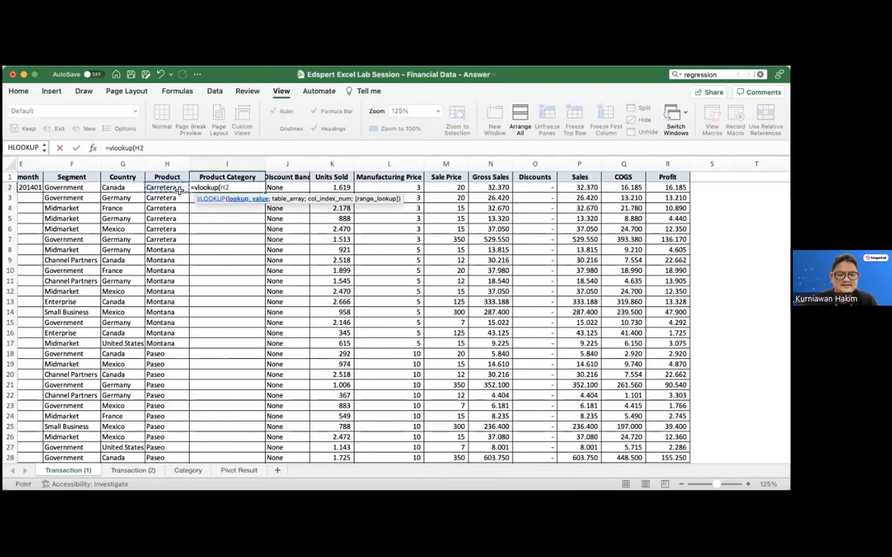
type(",")
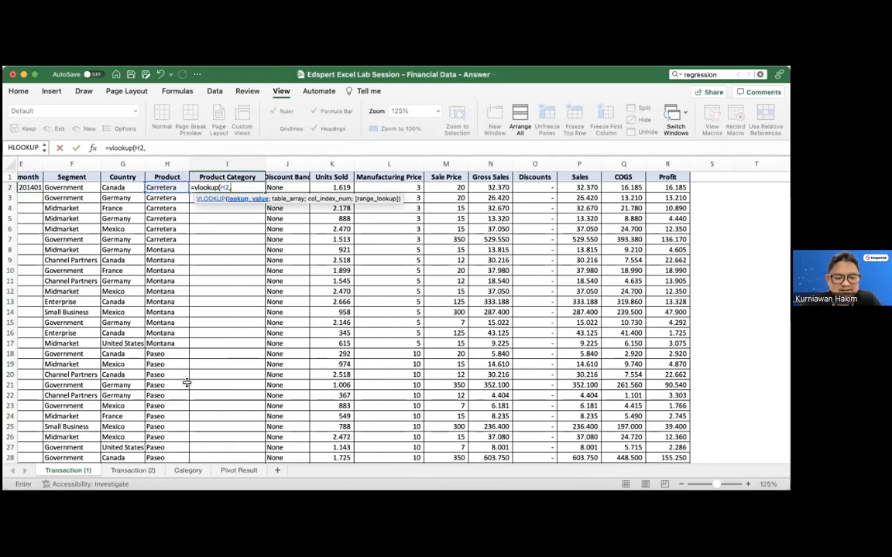
left_click(190, 470)
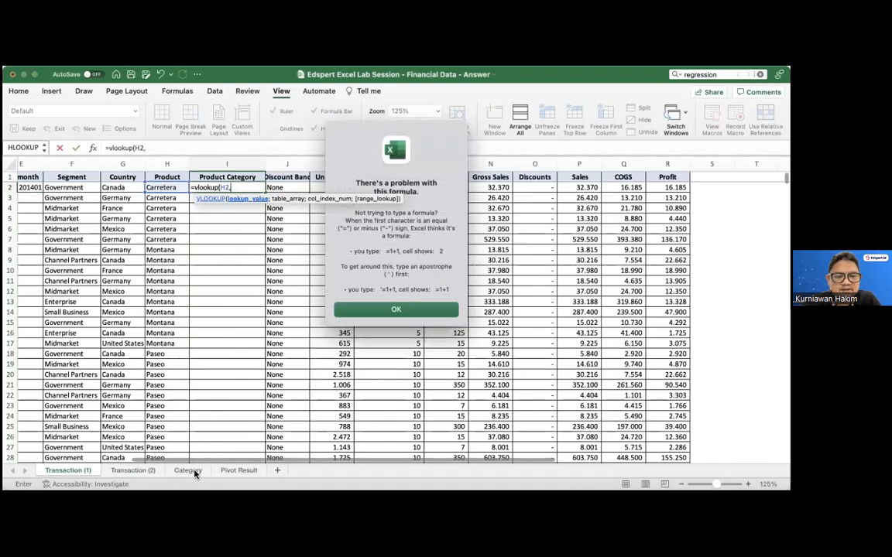
left_click(396, 309)
key("BackSpace")
key("BackSpace")
key("BackSpace")
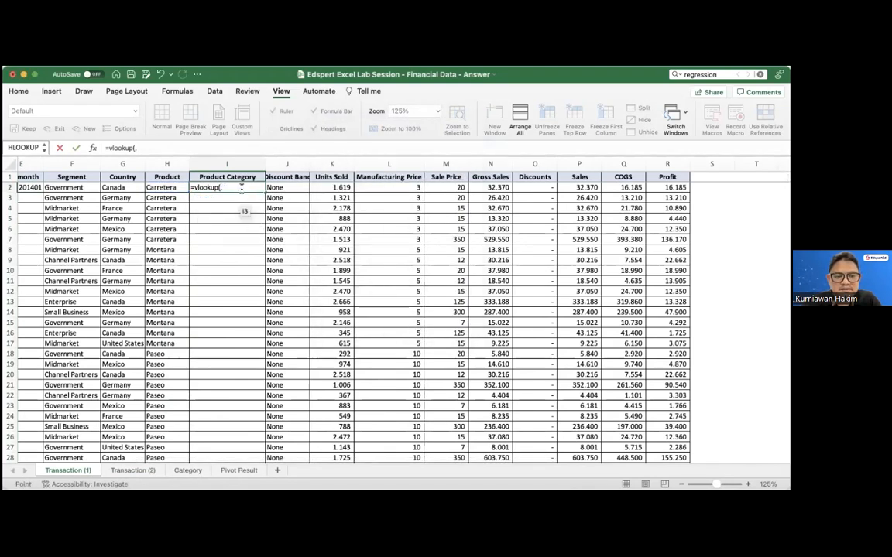
key("BackSpace")
Give the VLOOKUP in I2 the lookup value H2 and the table array Category!A2:B8, separated by a semicolon.
left_click(180, 187)
type(";")
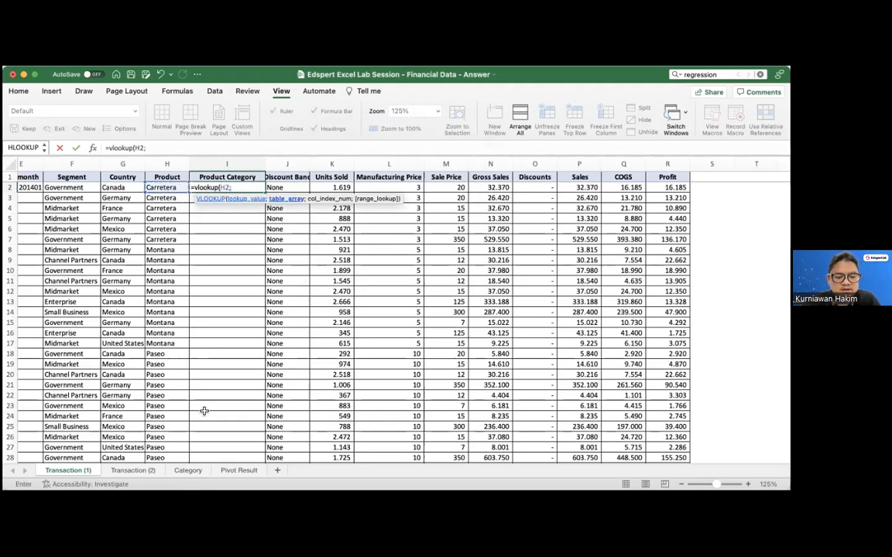
left_click(188, 471)
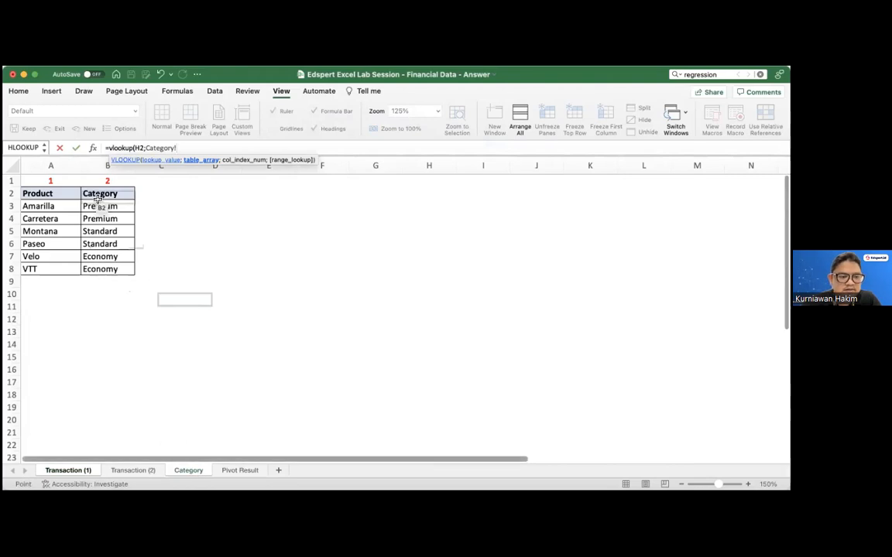
left_click(61, 192)
left_click_drag(73, 196, 115, 270)
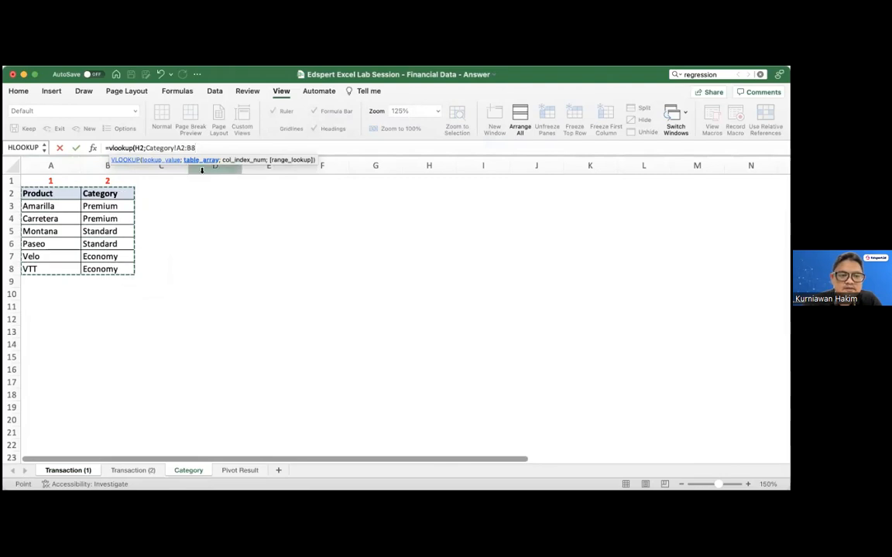
Complete the VLOOKUP formula in I2 with column index 2 and FALSE for an exact match.
left_click(210, 147)
type(";2")
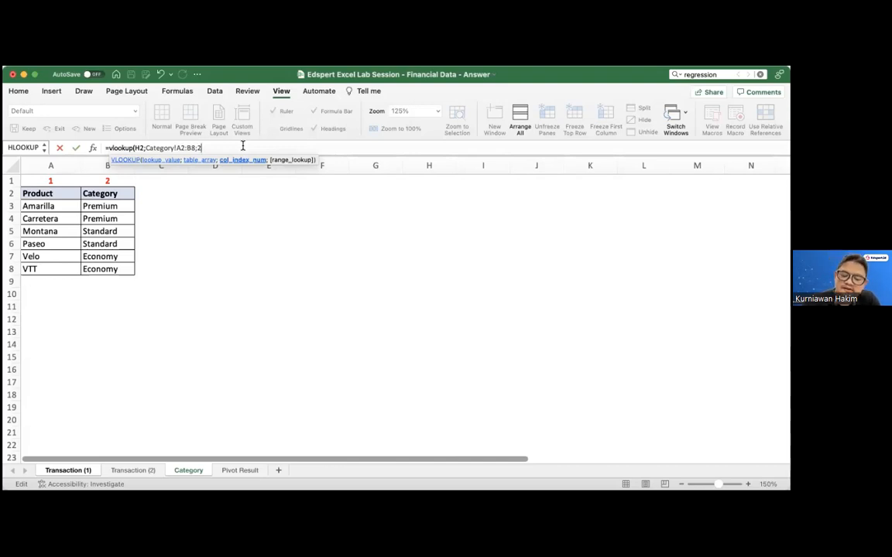
type(";")
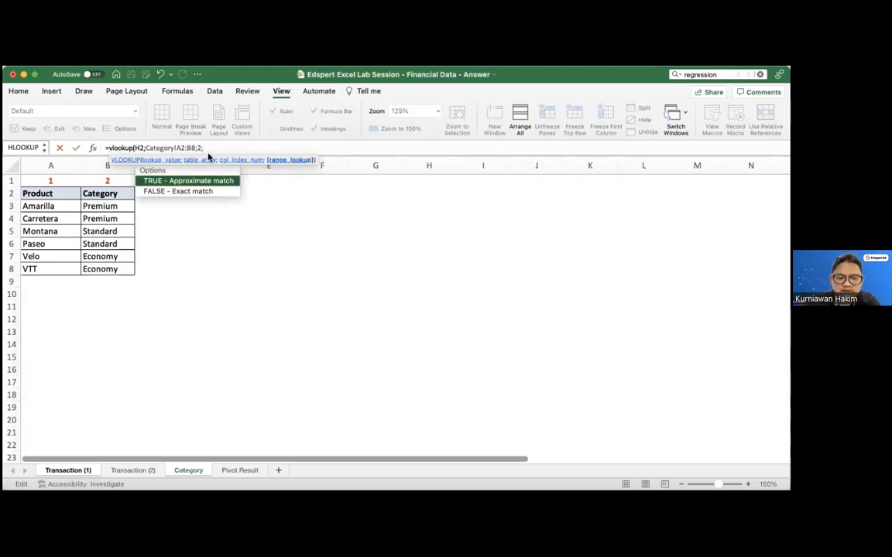
double_click(204, 191)
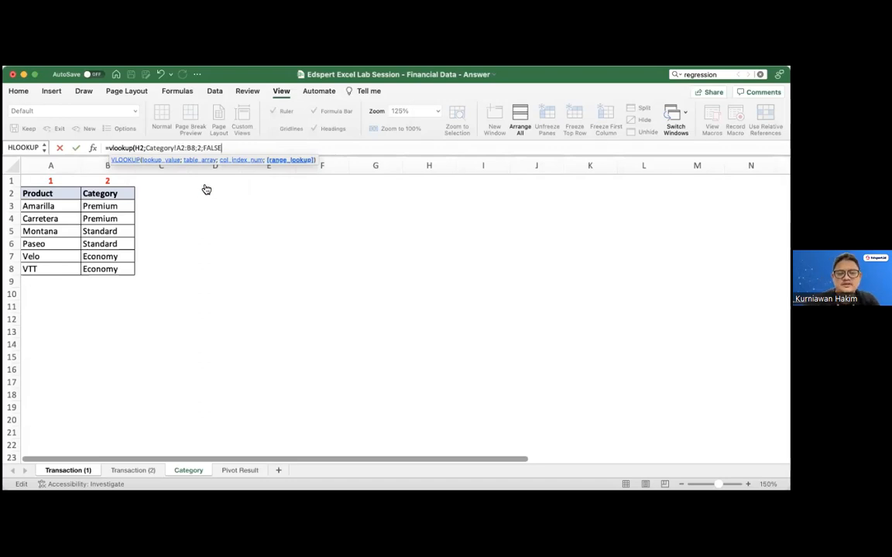
type(")")
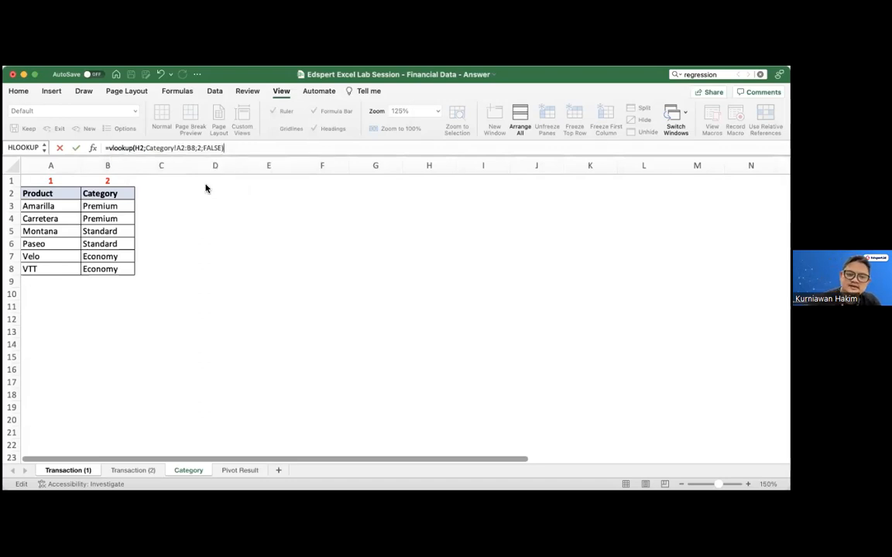
key("Return")
Fill the Product Category formula from I2 down to I10.
left_click(212, 187)
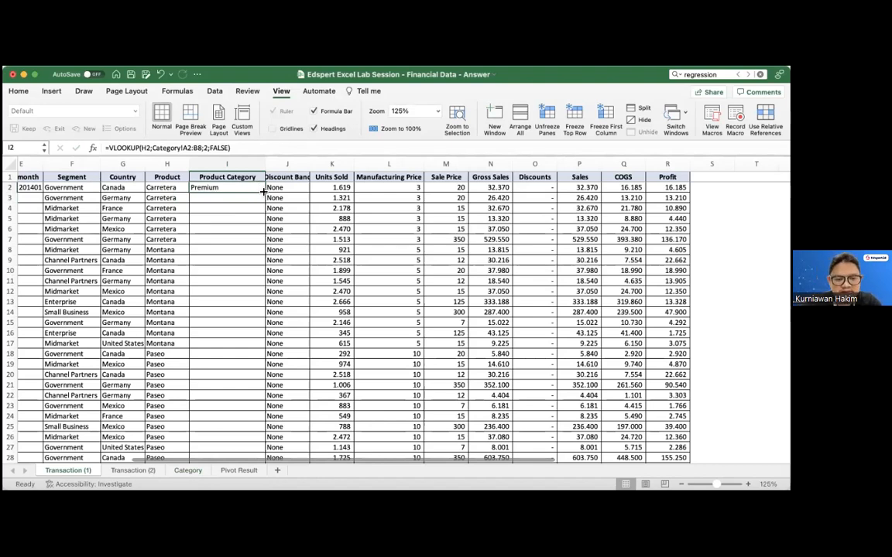
left_click_drag(263, 192, 263, 192)
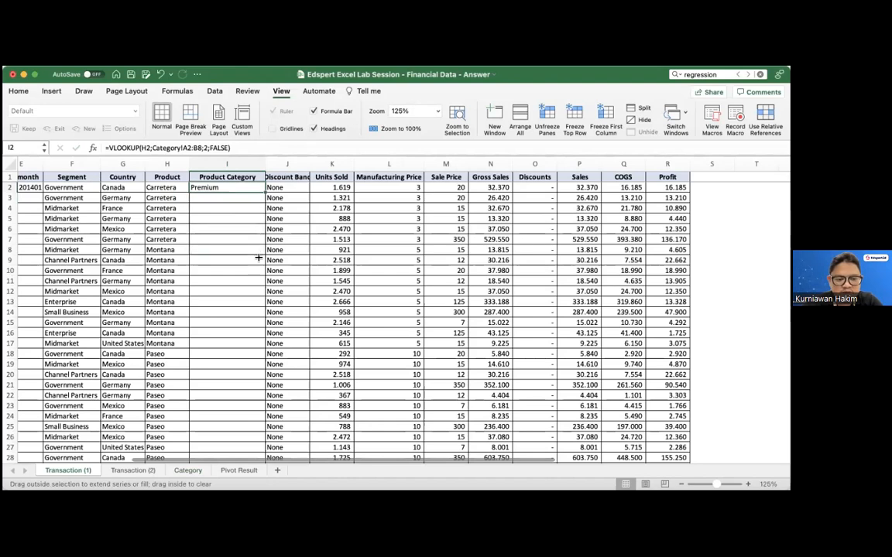
left_click_drag(264, 239, 264, 271)
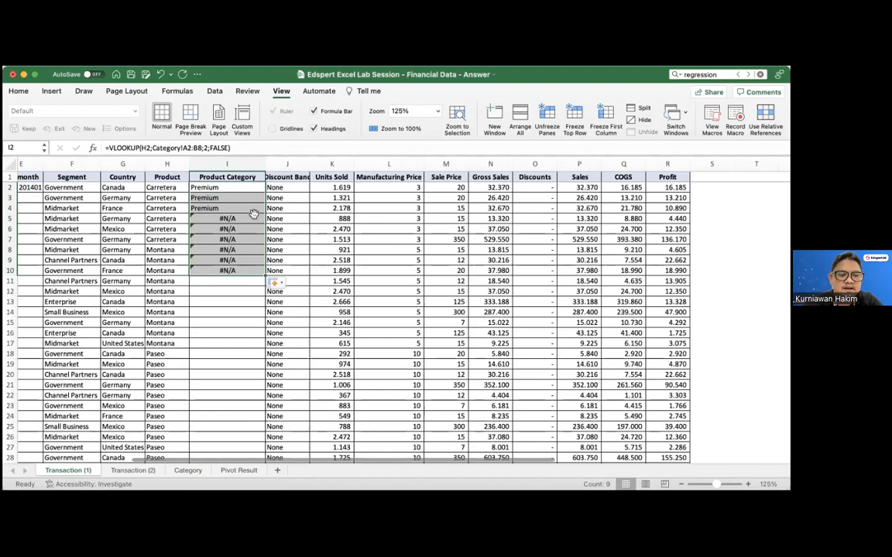
Compare the table range in the I4 formula with the Category sheet's table and the original formula in I2.
left_click(227, 206)
left_click(178, 471)
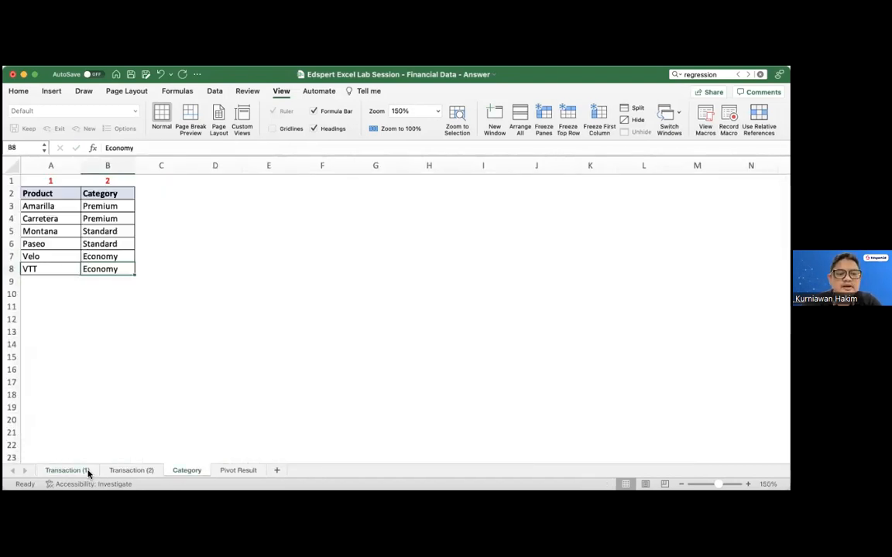
left_click(68, 471)
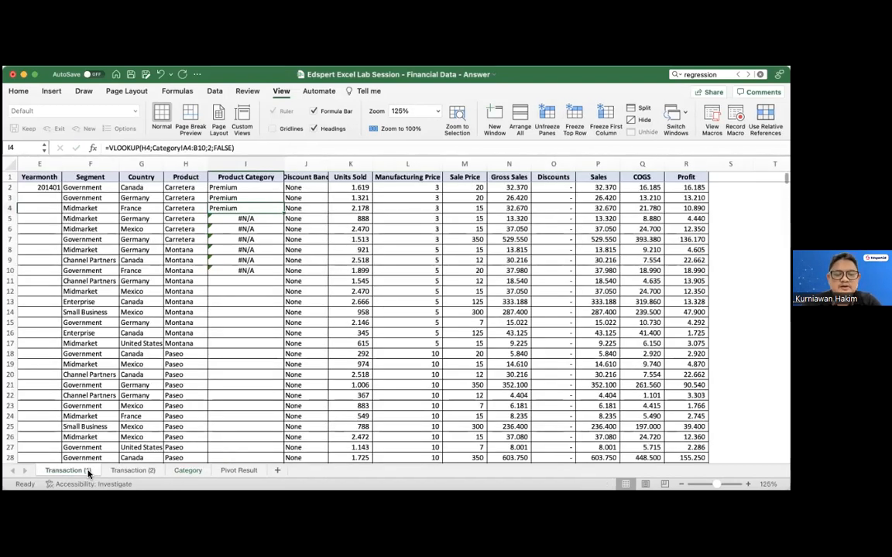
left_click(223, 188)
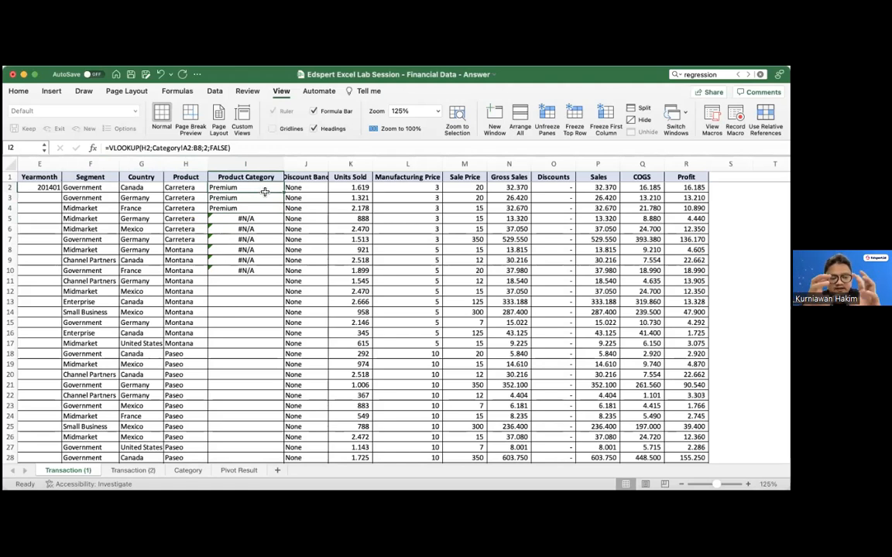
Remove the table array and all remaining arguments from the VLOOKUP formula in I2, keeping only =VLOOKUP(H2;.
left_click(199, 148)
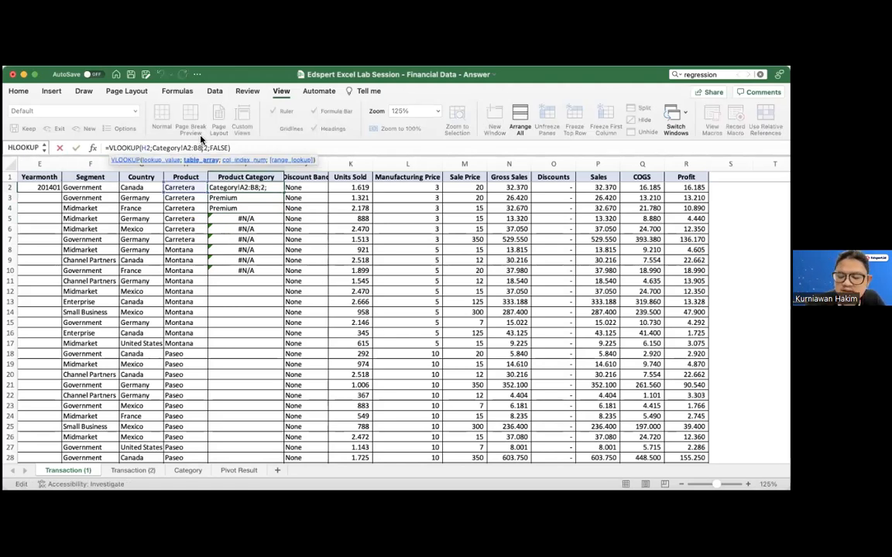
key("BackSpace")
key("BackSpace")
key("BackSpace")
key("BackSpace")
key("BackSpace")
key("BackSpace")
key("BackSpace")
key("BackSpace")
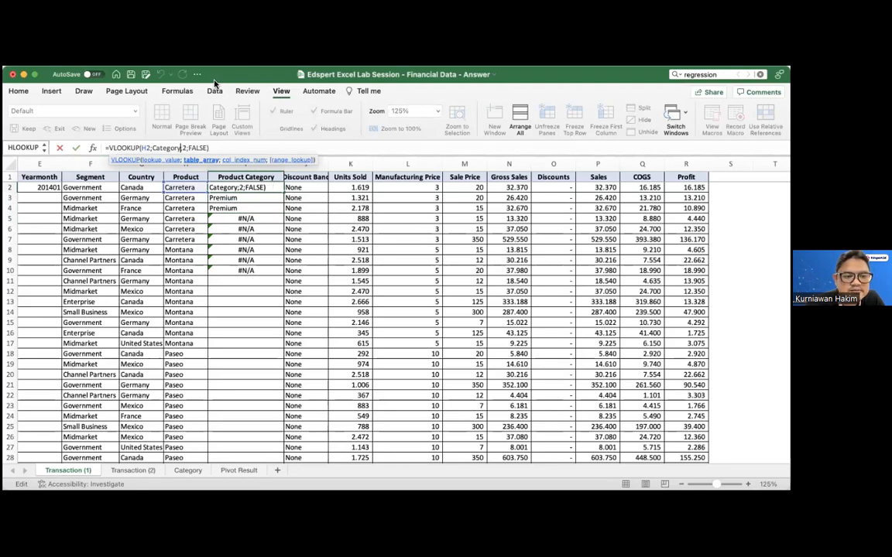
key("shift+Right")
key("shift+Right")
key("shift+Right")
key("shift+Right")
key("shift+Right")
key("shift+Right")
key("shift+Right")
key("shift+Right")
key("shift+Right")
key("shift+Right")
key("BackSpace")
key("BackSpace")
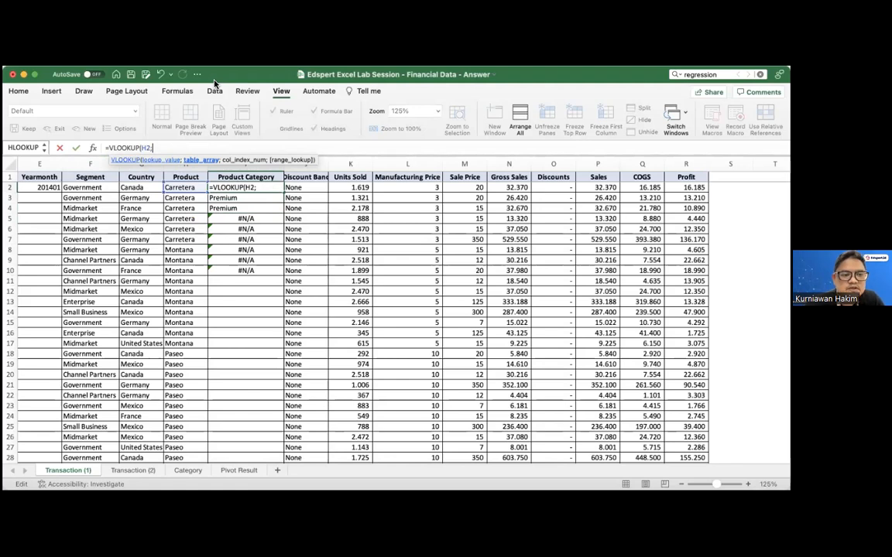
Complete the I2 VLOOKUP with the absolute table array Category!$A$2:$B$8, column index 2 and FALSE for an exact match.
left_click(190, 470)
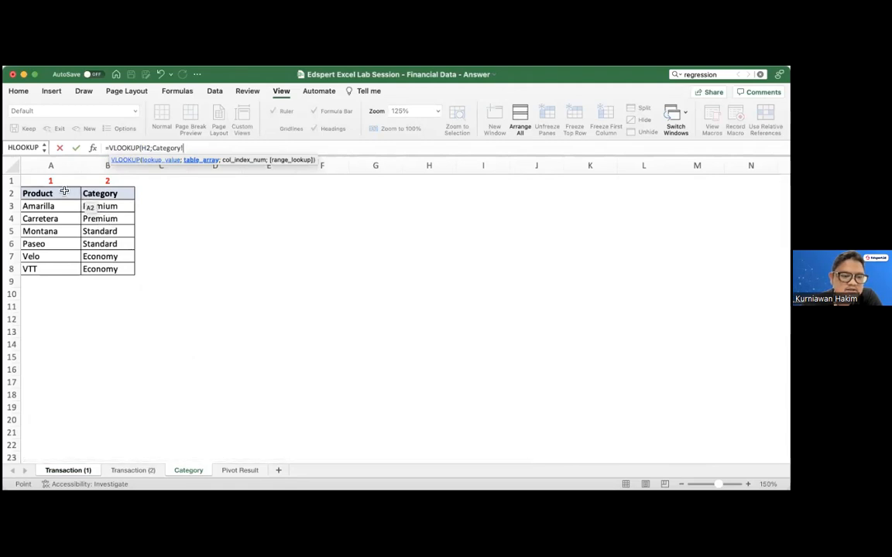
left_click_drag(51, 166, 115, 271)
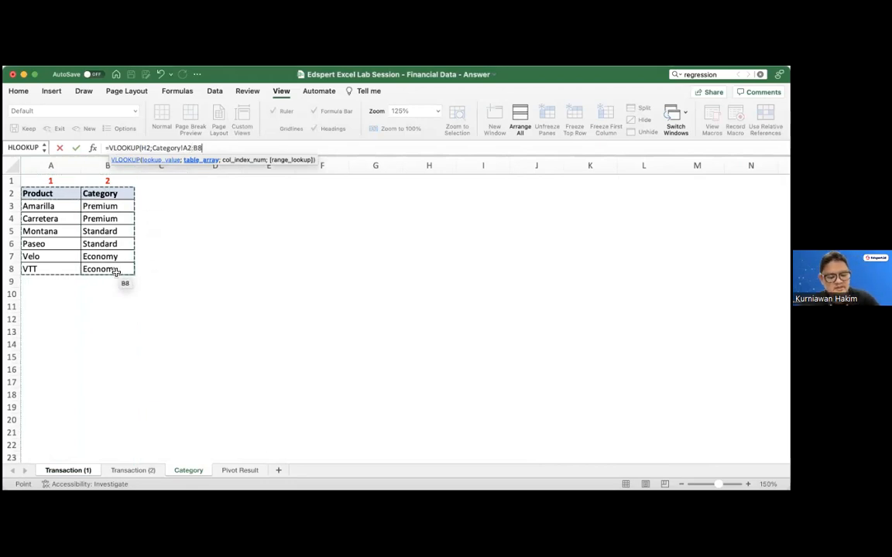
key("F4")
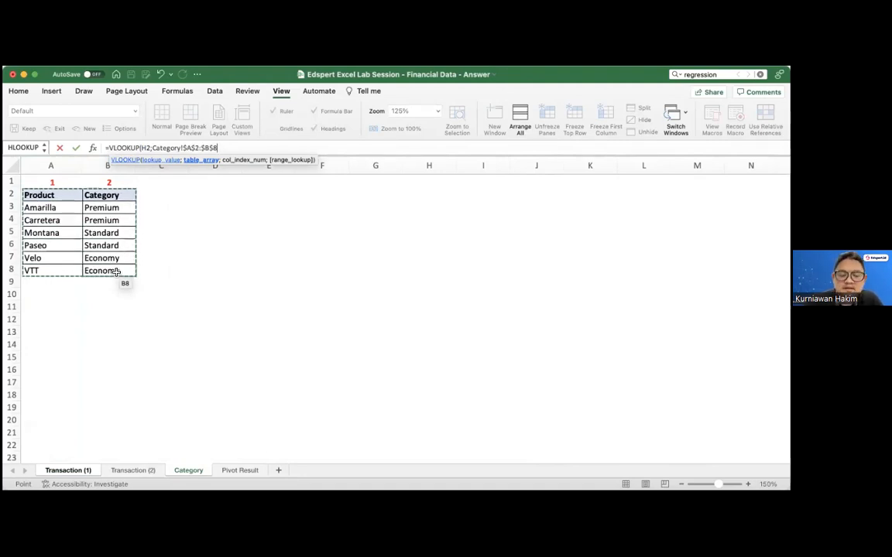
type(";2;FALSE")
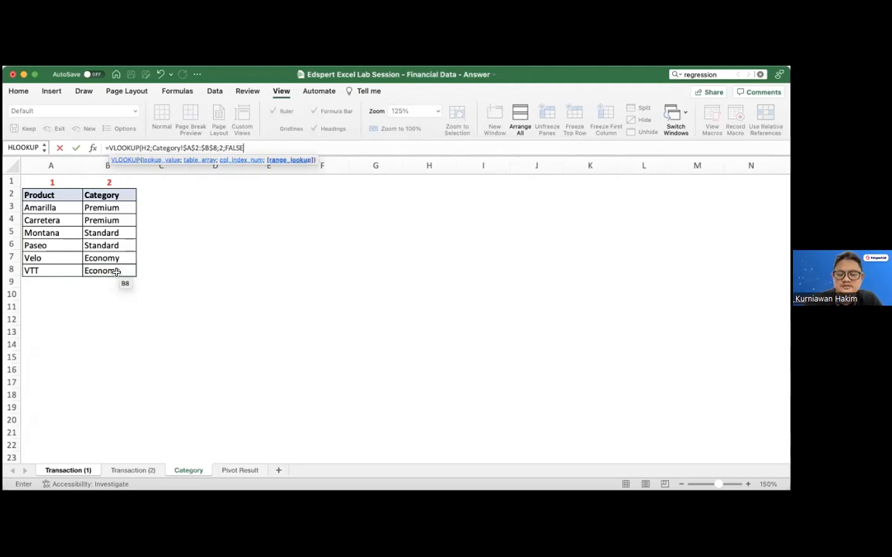
type(")")
key("Return")
Copy the corrected Product Category formula from I2 into the cells I3 through I10.
key("super+c")
key("Down")
key("super+v")
key("Down")
key("super+v")
key("Down")
key("super+v")
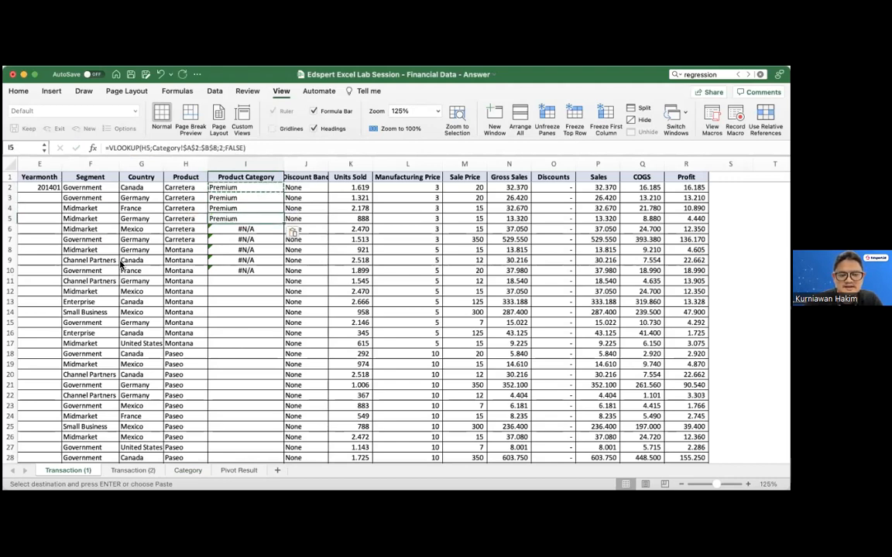
key("Down")
key("shift+Down")
key("shift+Down")
key("shift+Down")
key("shift+Down")
key("super+v")
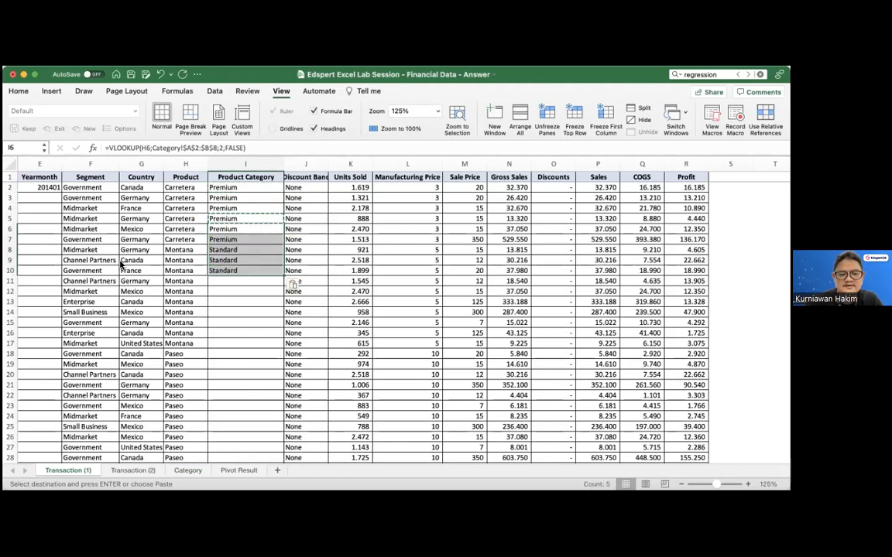
Check the table range reference inside the copied VLOOKUP formula in I9.
key("Down")
key("Down")
key("Down")
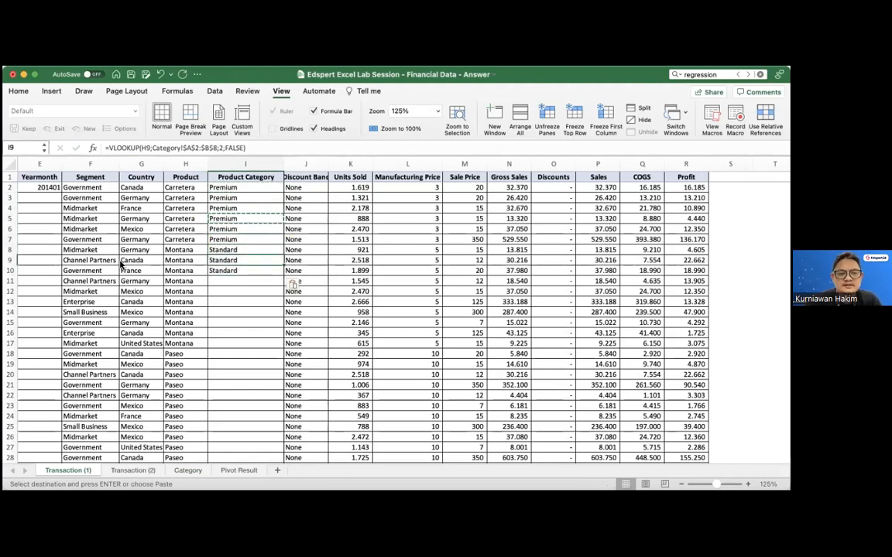
left_click_drag(218, 147, 189, 148)
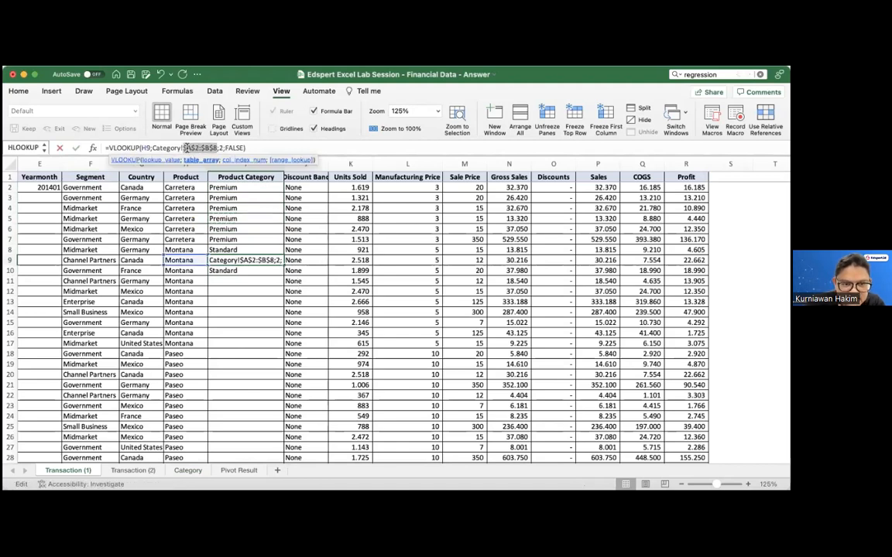
key("Return")
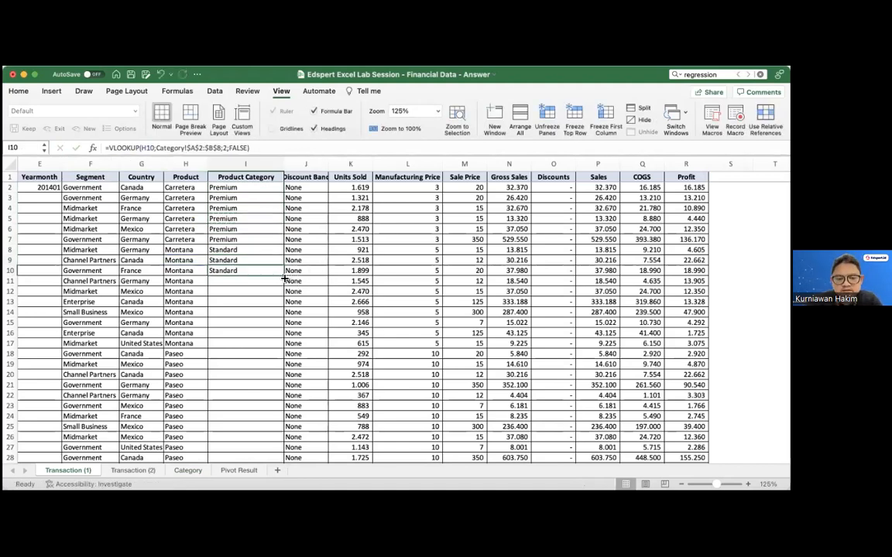
Fill the Product Category formula from I10 down the rest of the column and look through the filled rows.
double_click(285, 279)
left_click(269, 302)
scroll(268, 304, "down", 10)
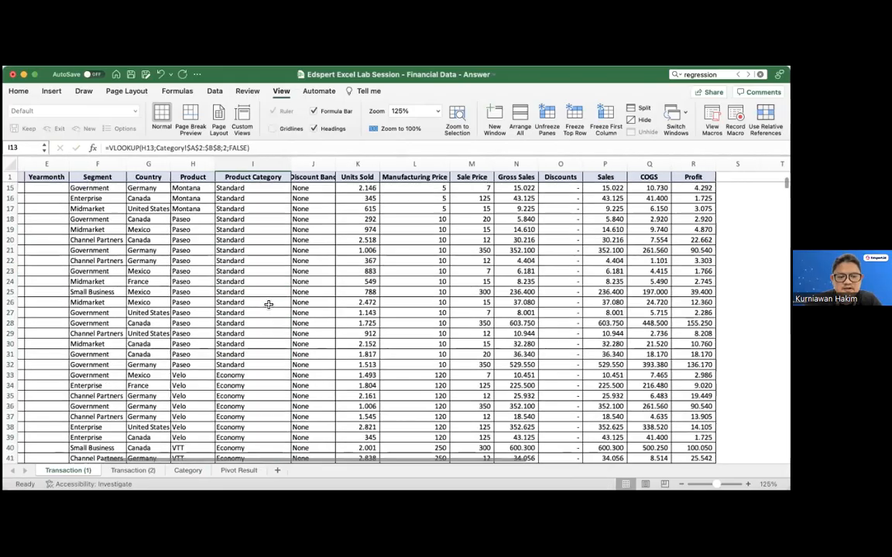
scroll(267, 304, "down", 18)
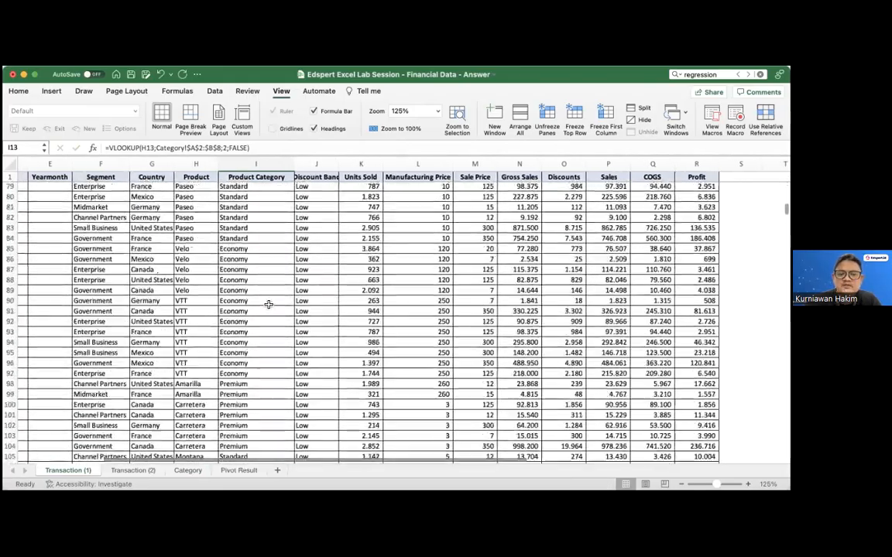
scroll(268, 304, "up", 20)
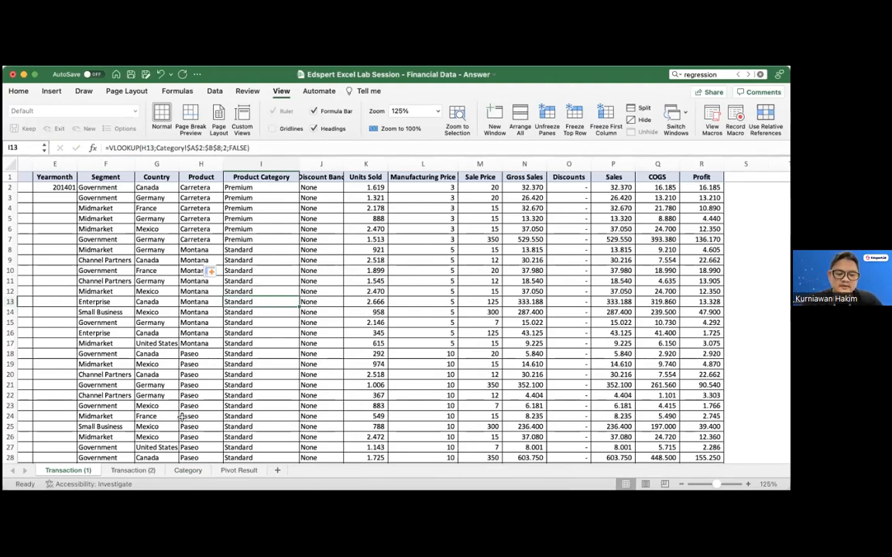
Review the Category lookup table, the start of the Transaction (1) data and the completed formula columns on the Transaction (2) sheet.
left_click(188, 471)
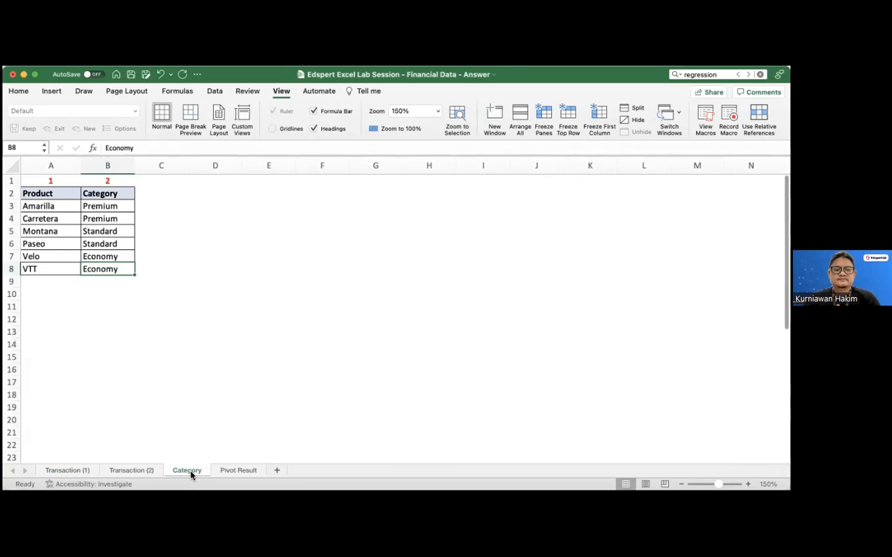
left_click(87, 472)
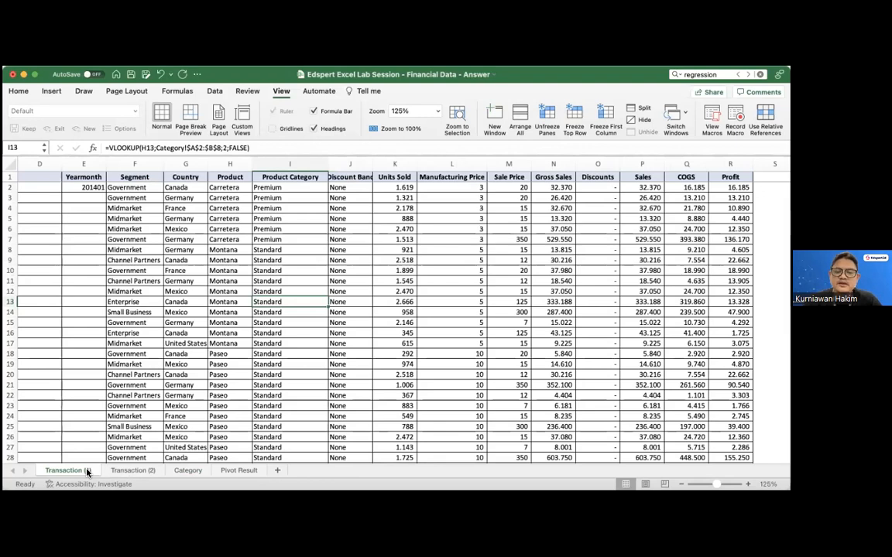
left_click(302, 320)
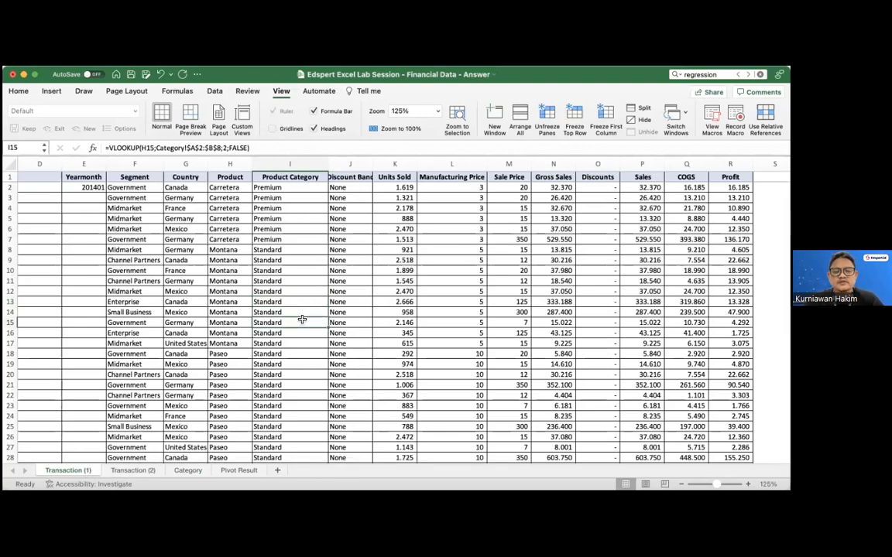
key("ctrl+Up")
key("ctrl+Left")
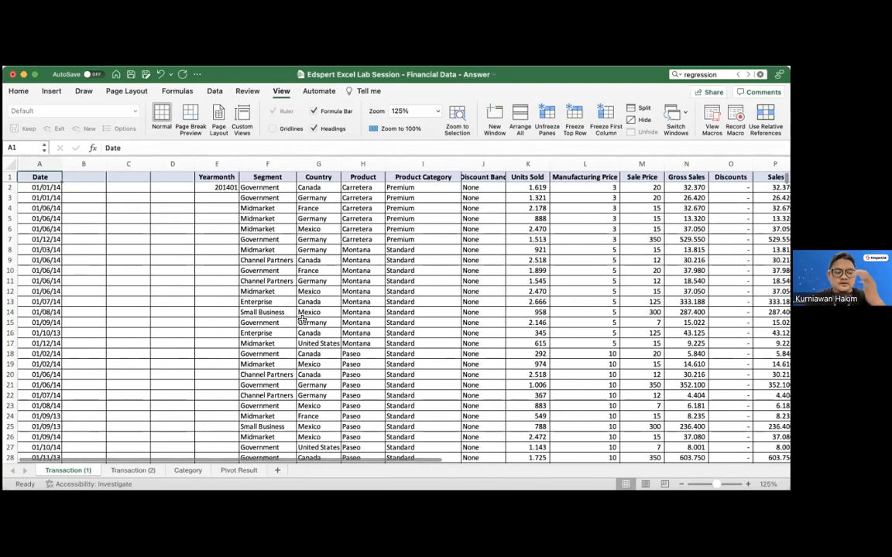
left_click(146, 470)
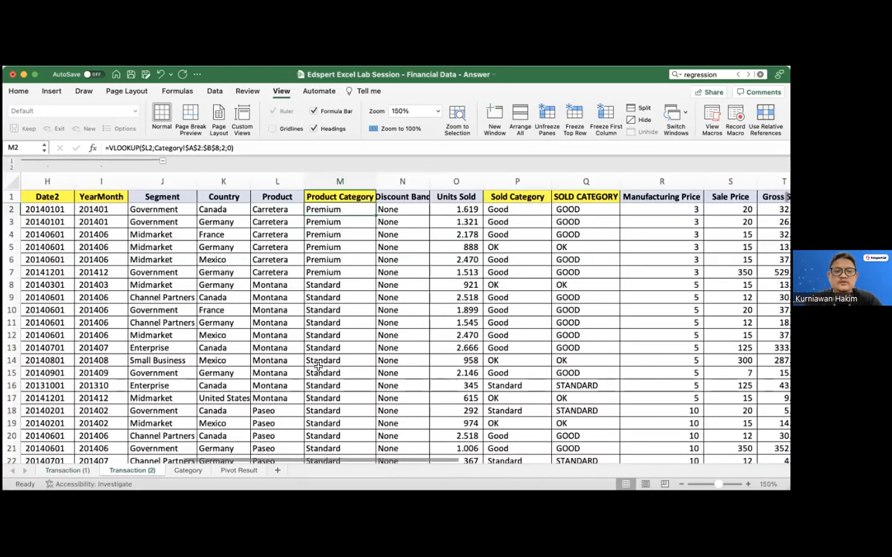
scroll(327, 246, "down", 5)
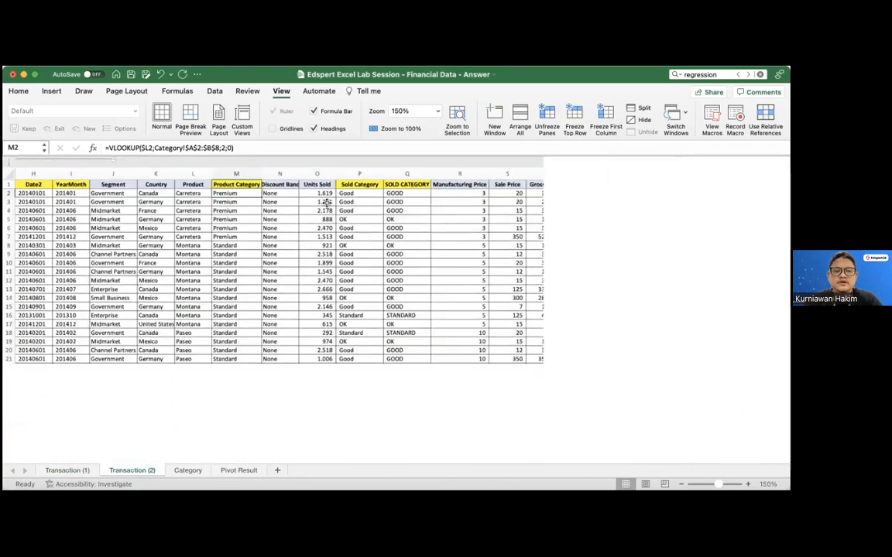
scroll(341, 258, "left", 6)
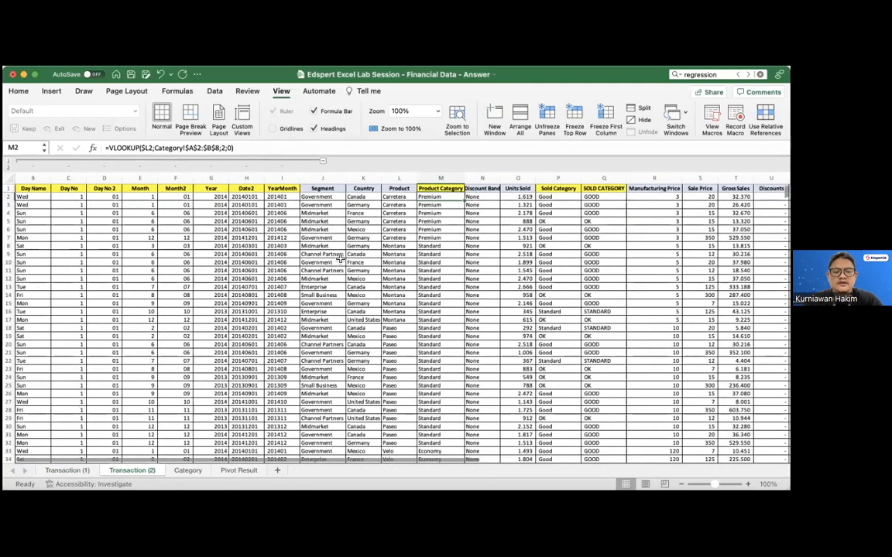
scroll(222, 264, "right", 6)
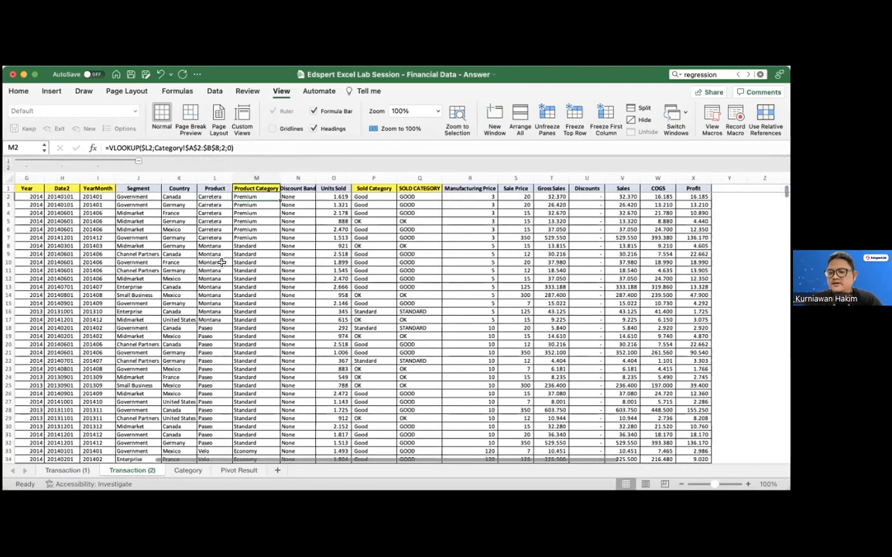
scroll(221, 263, "left", 6)
left_click(132, 255)
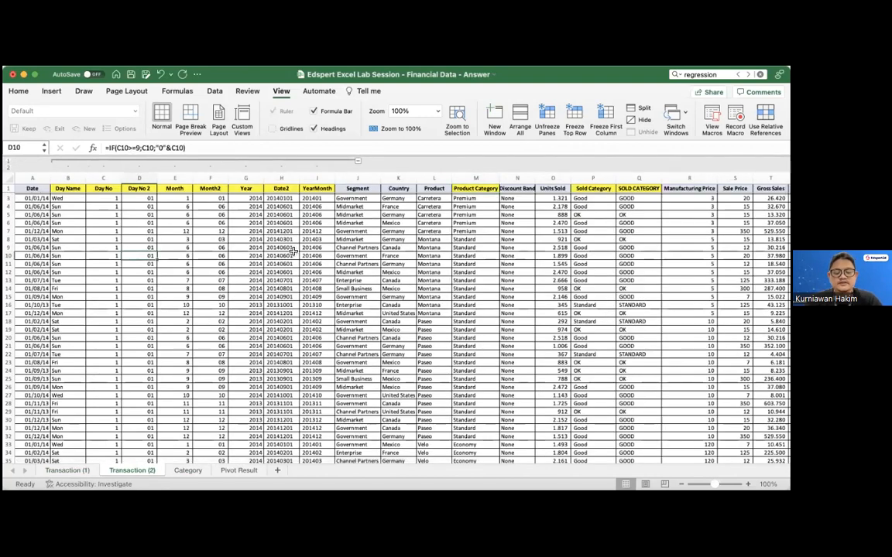
Create a PivotTable on a new worksheet from the whole Transaction (2) data range, A1:X701.
key("ctrl+Up")
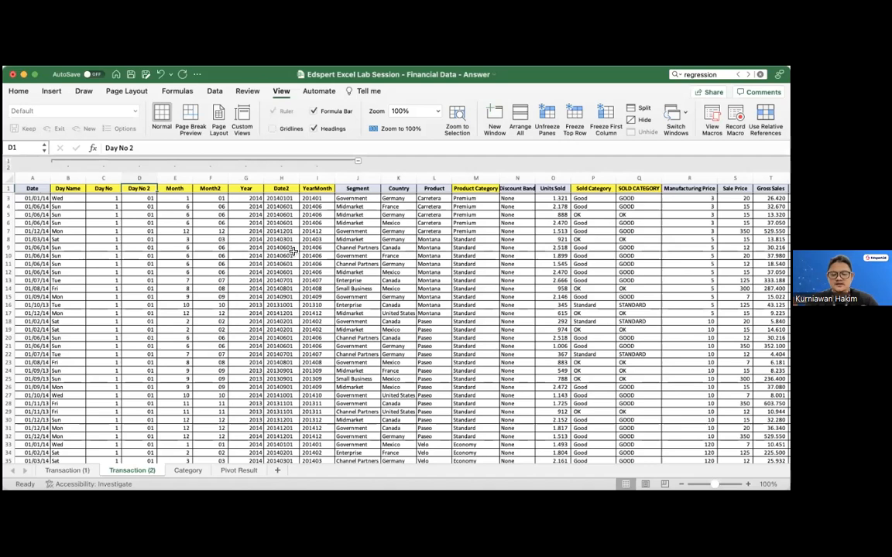
key("super+Left")
key("Down")
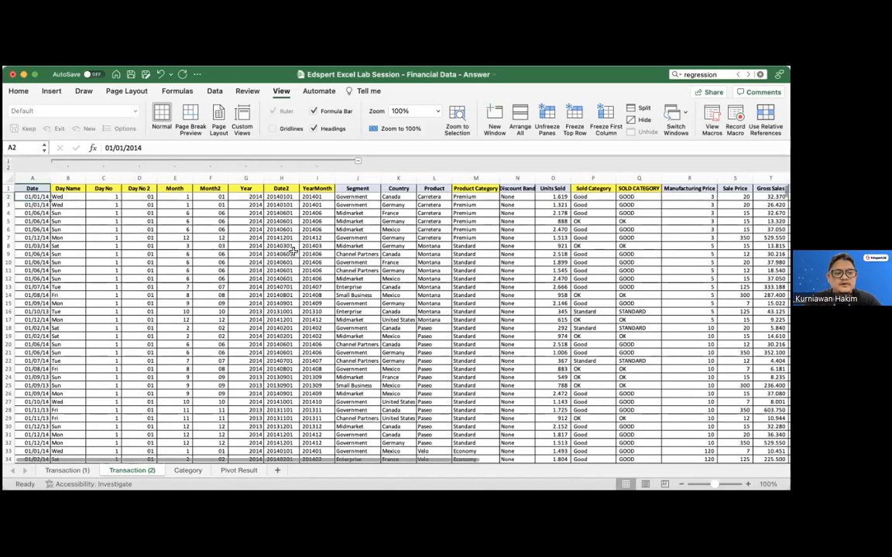
key("Up")
key("super+shift+Right")
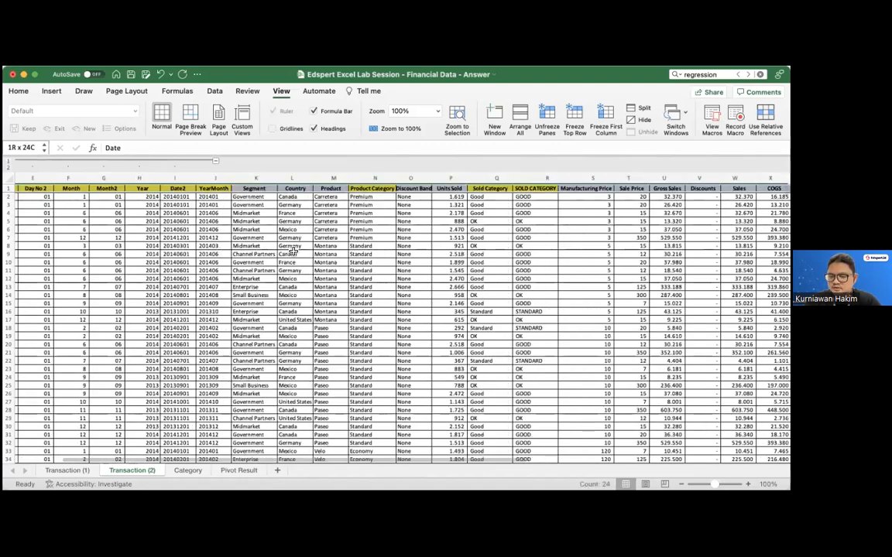
key("super+shift+Down")
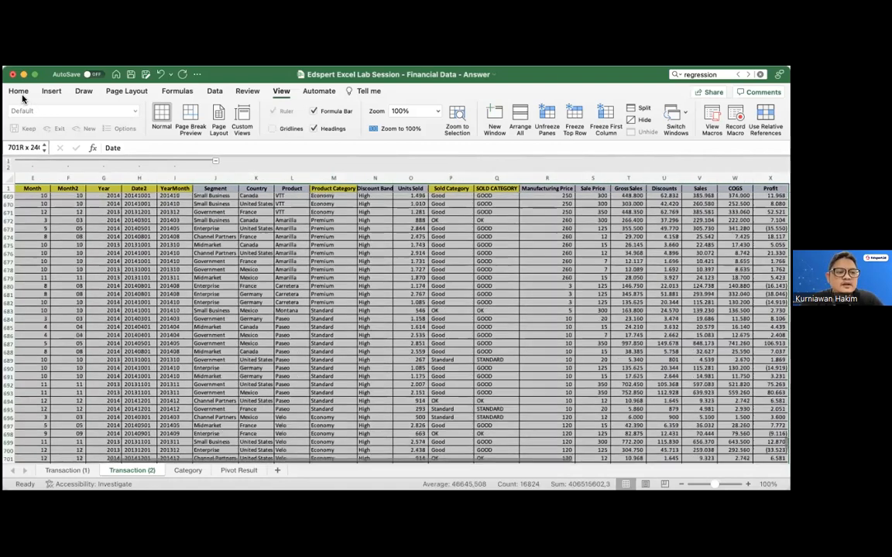
left_click(50, 92)
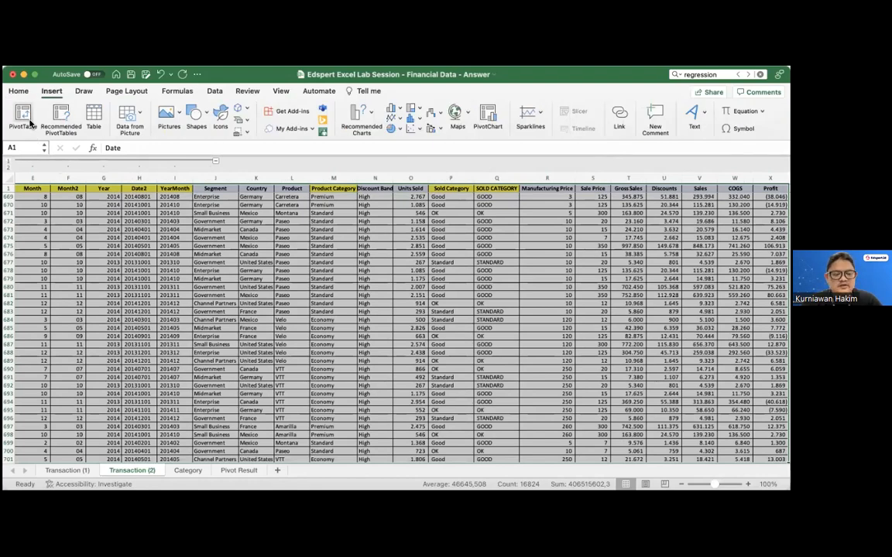
left_click(28, 120)
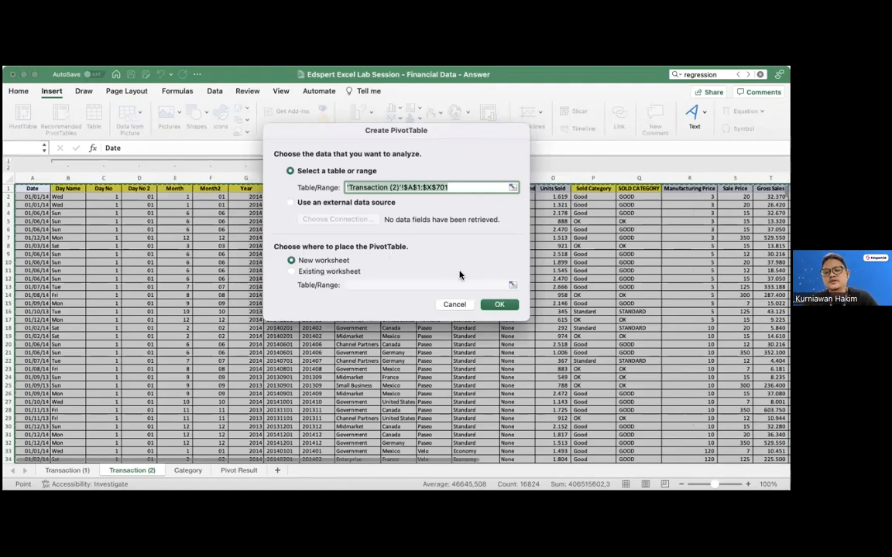
left_click(498, 304)
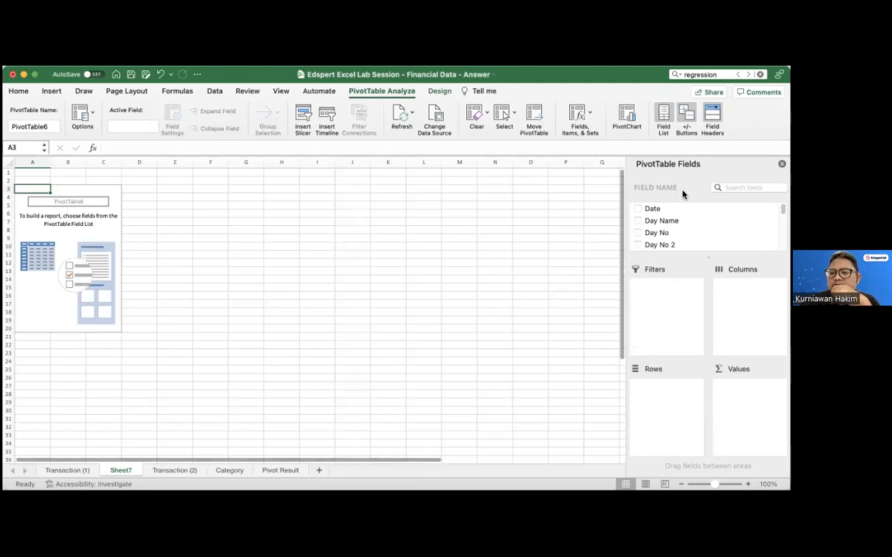
Add the YearMonth field to the PivotTable's rows and look over the resulting row labels.
scroll(675, 214, "down", 3)
scroll(675, 215, "down", 3)
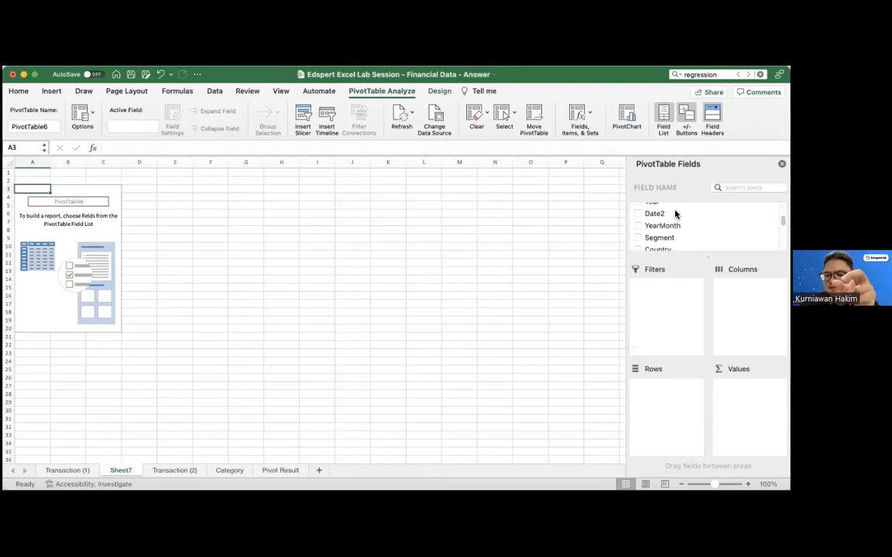
left_click(671, 225)
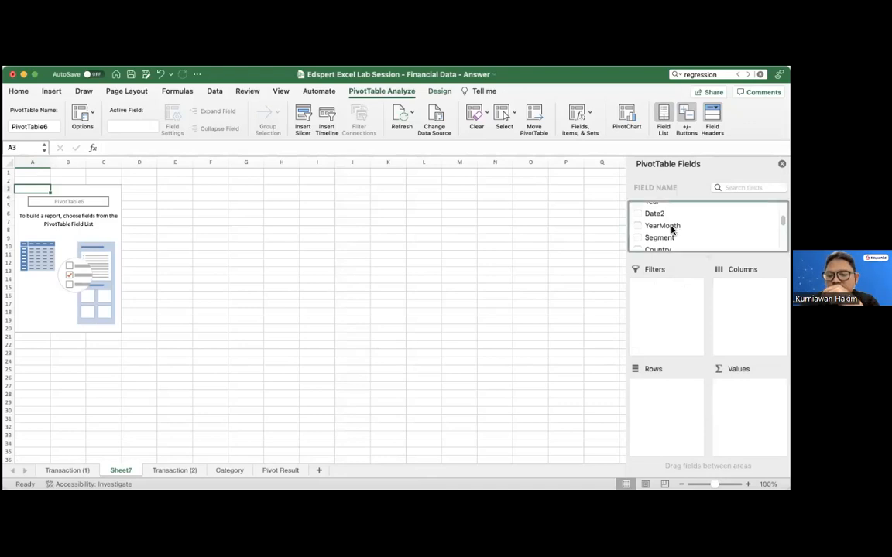
left_click_drag(671, 225, 680, 398)
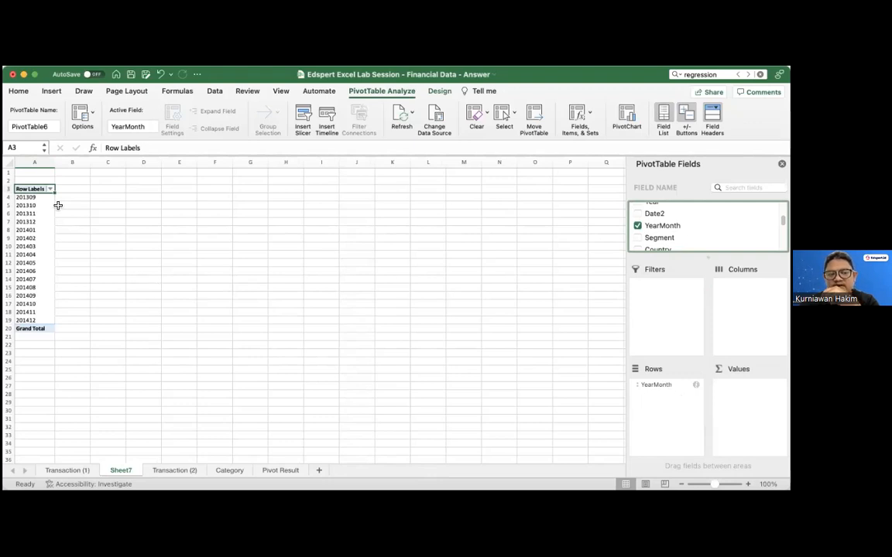
left_click_drag(37, 197, 37, 306)
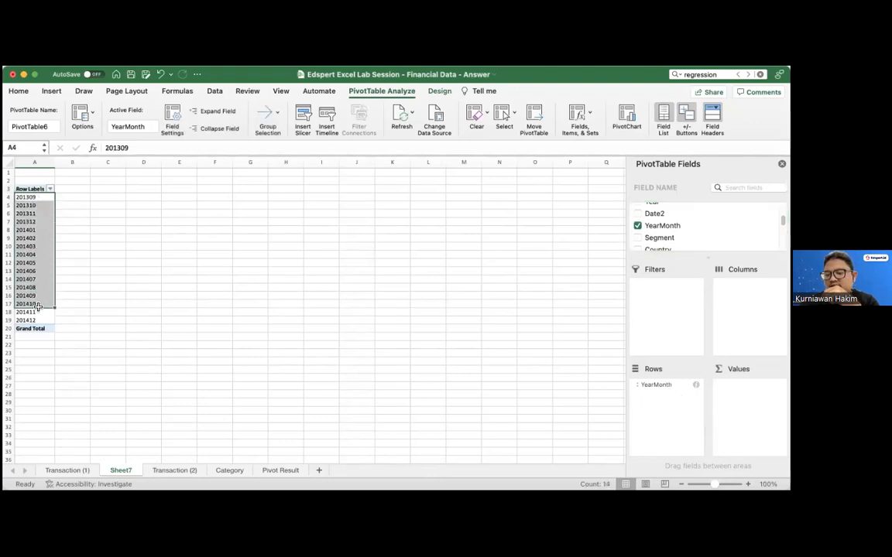
Add the Sales field to the PivotTable's values as a sum for each YearMonth.
left_click(221, 263)
left_click(44, 239)
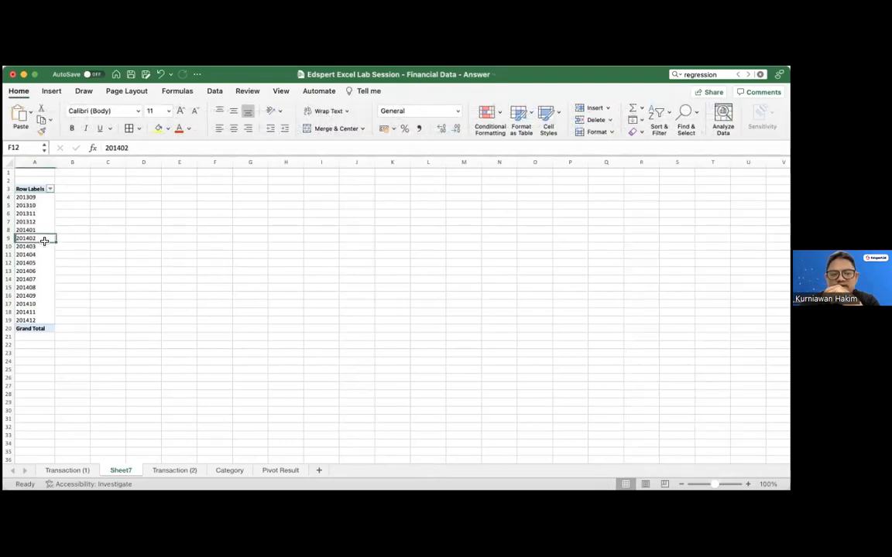
scroll(697, 229, "down", 5)
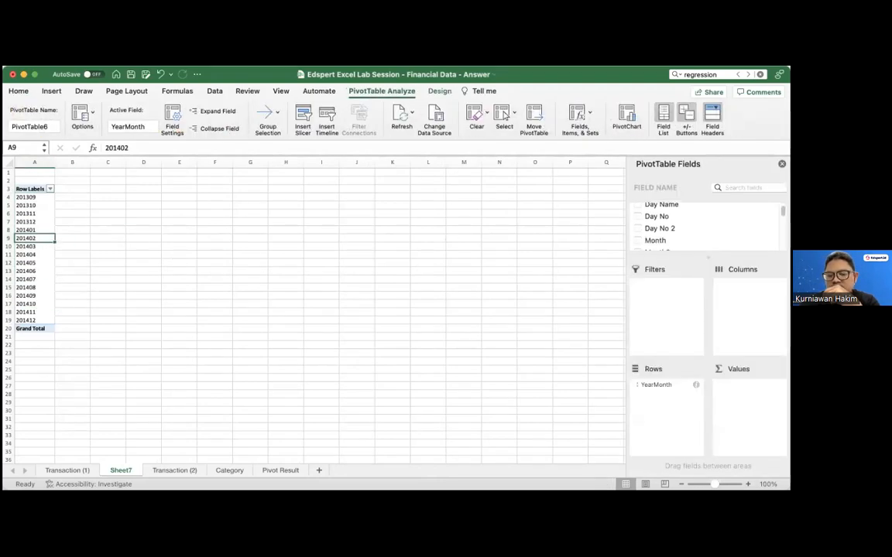
scroll(697, 229, "down", 5)
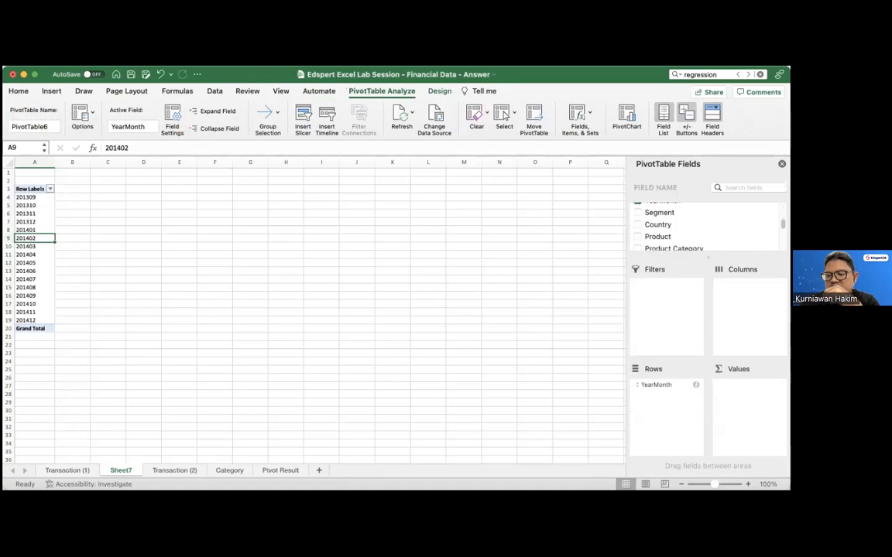
scroll(696, 226, "down", 5)
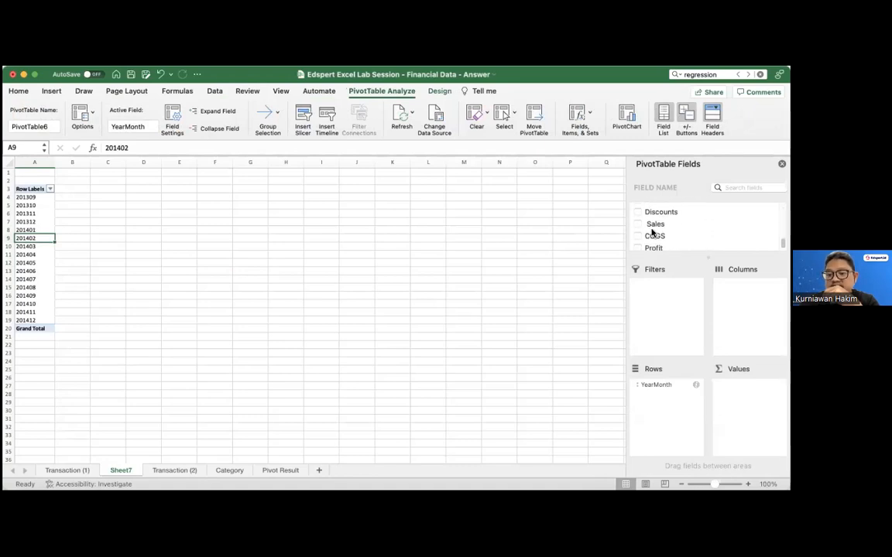
left_click(655, 230)
left_click(676, 236)
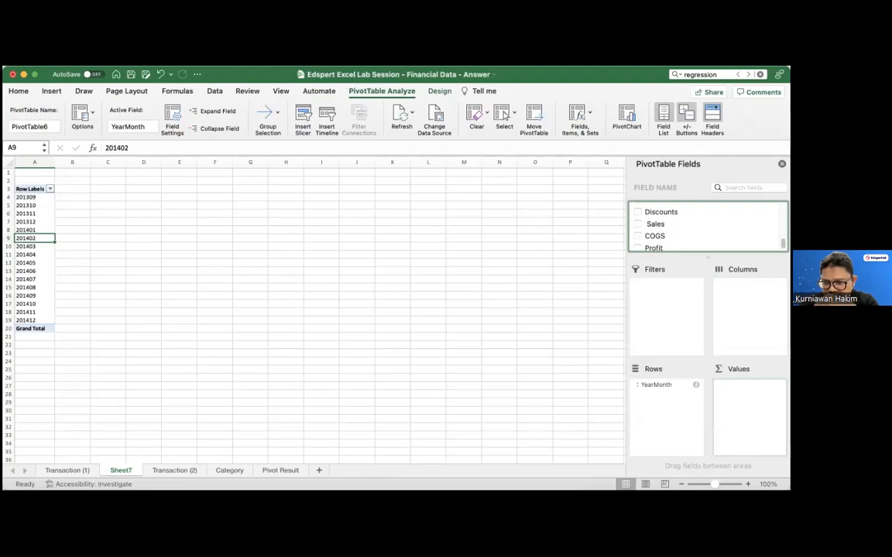
left_click(638, 224)
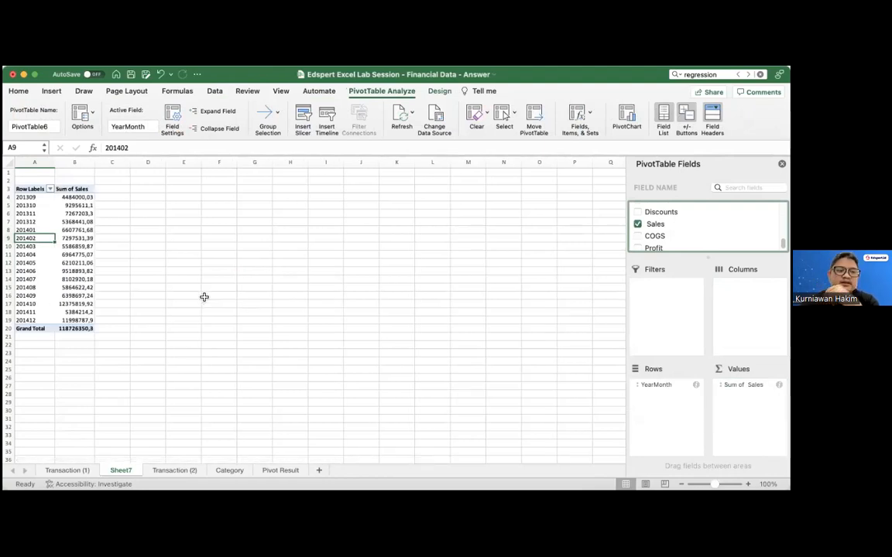
Format the Sum of Sales values in B4:B20 as Accounting with thousands separators and no decimals.
left_click(85, 197)
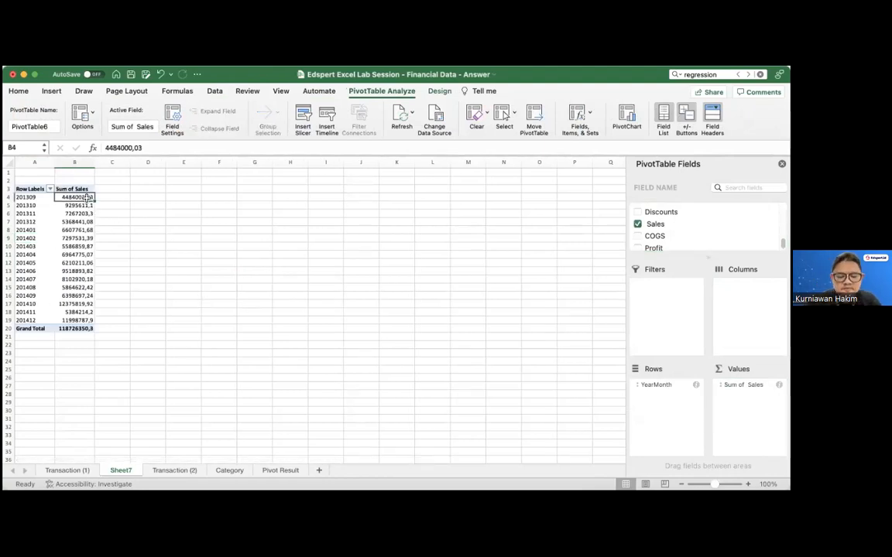
key("super+shift+Down")
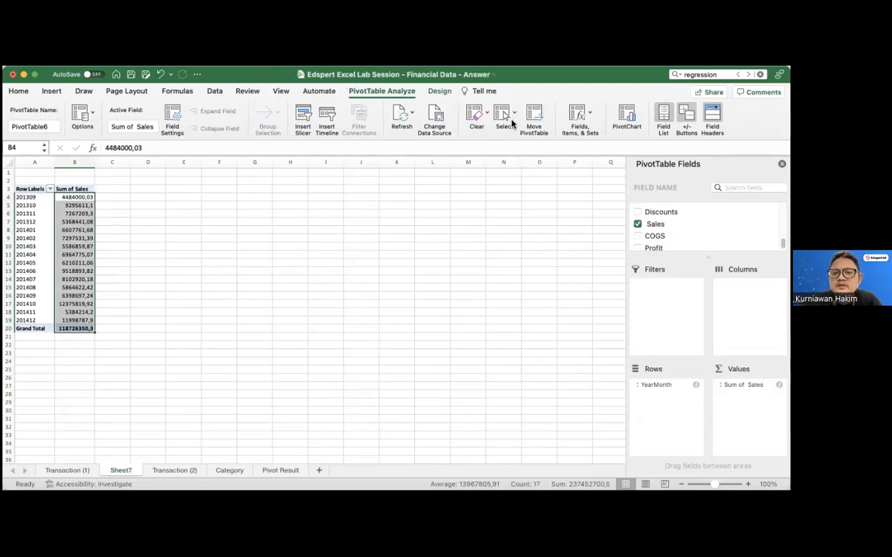
left_click(19, 92)
left_click(420, 132)
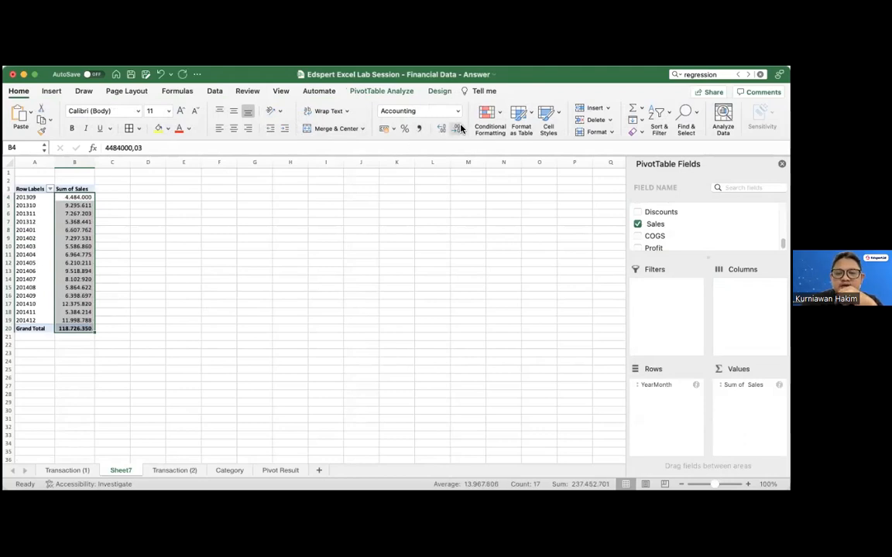
left_click(218, 280)
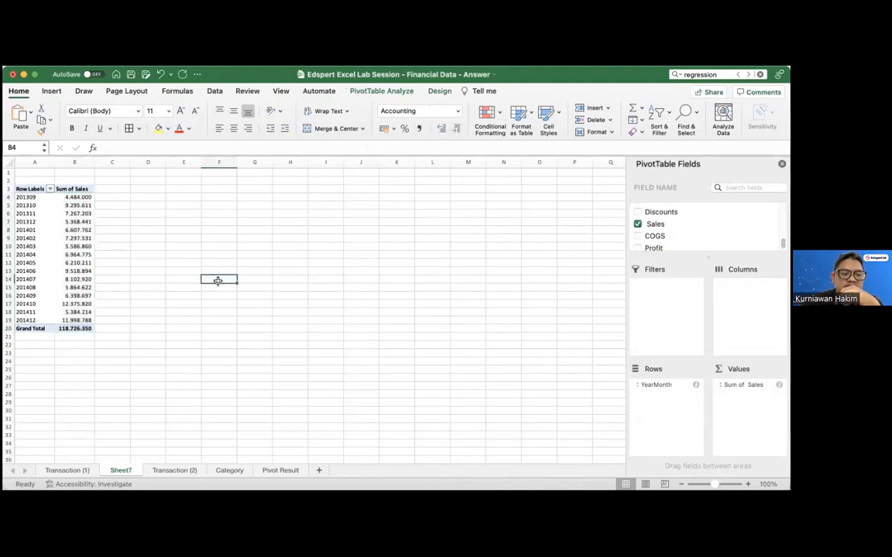
Insert a column PivotChart of the monthly sales and enlarge it beside the PivotTable, down to about row 21.
left_click(89, 240)
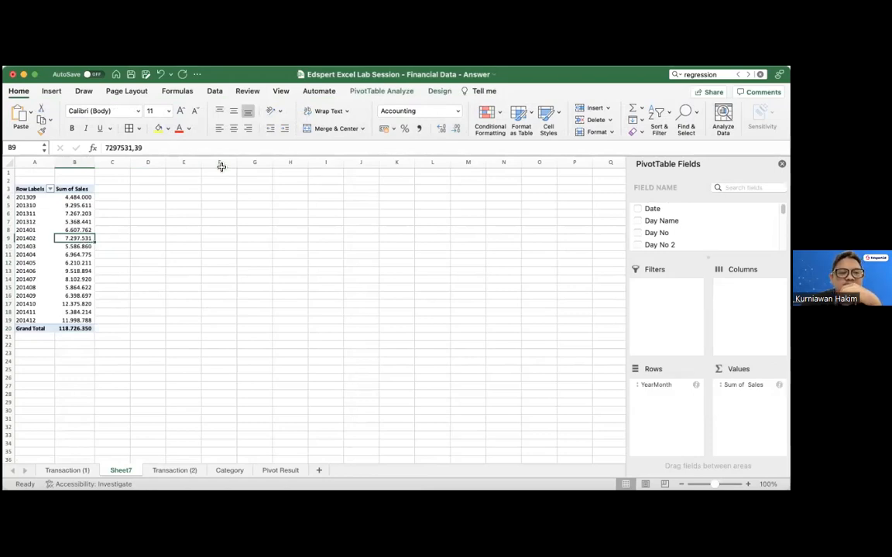
left_click(82, 261)
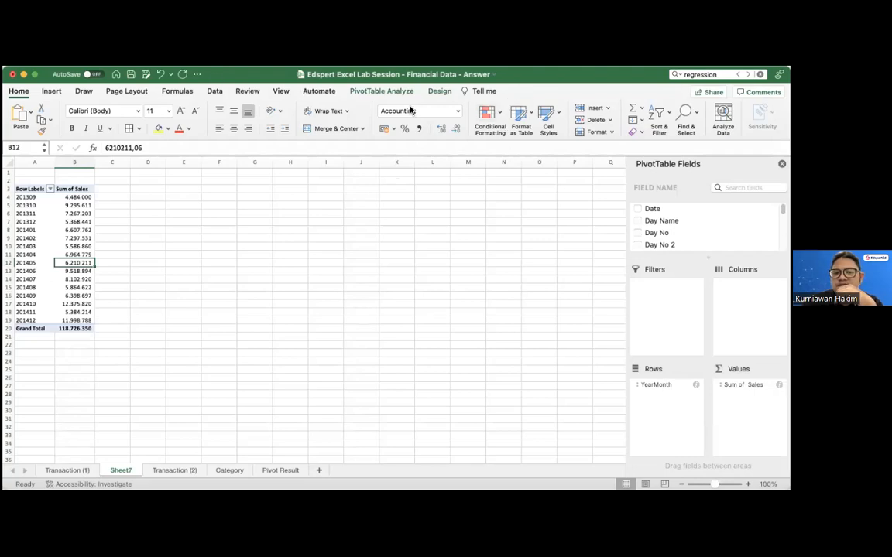
left_click(281, 91)
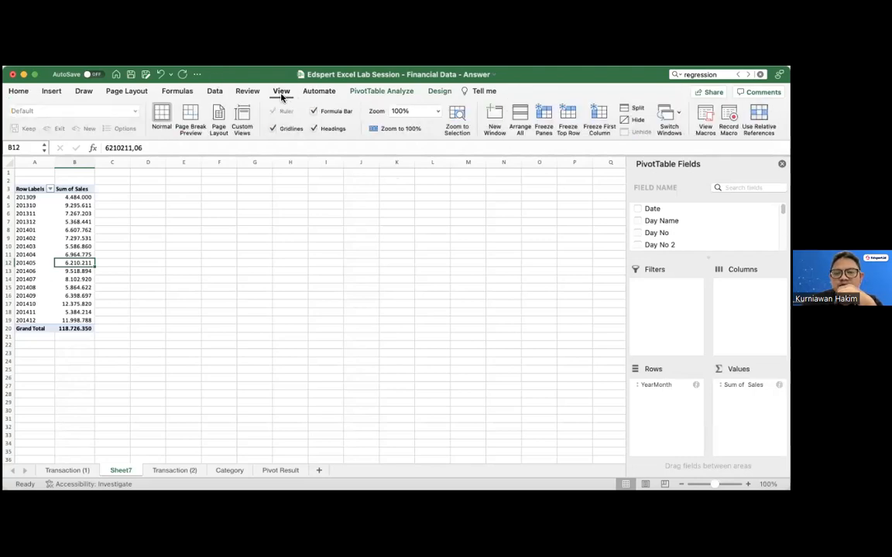
left_click(369, 91)
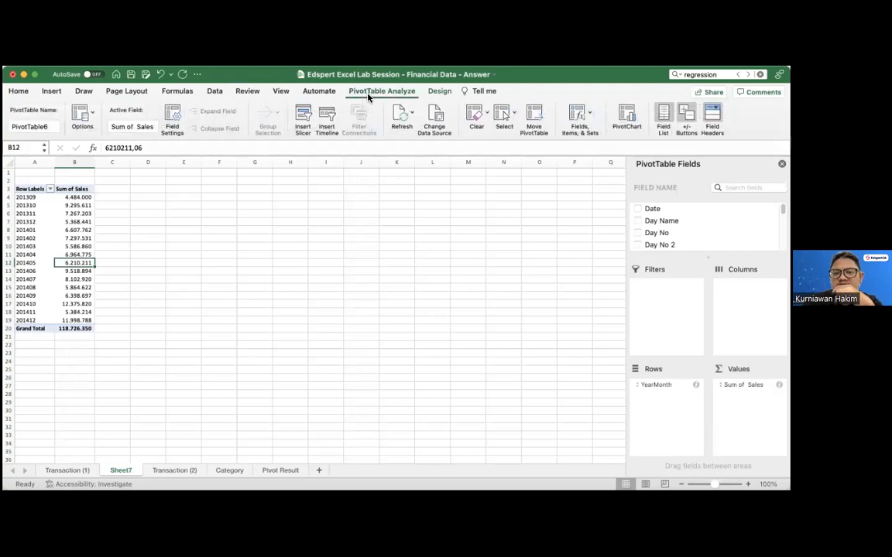
left_click(628, 119)
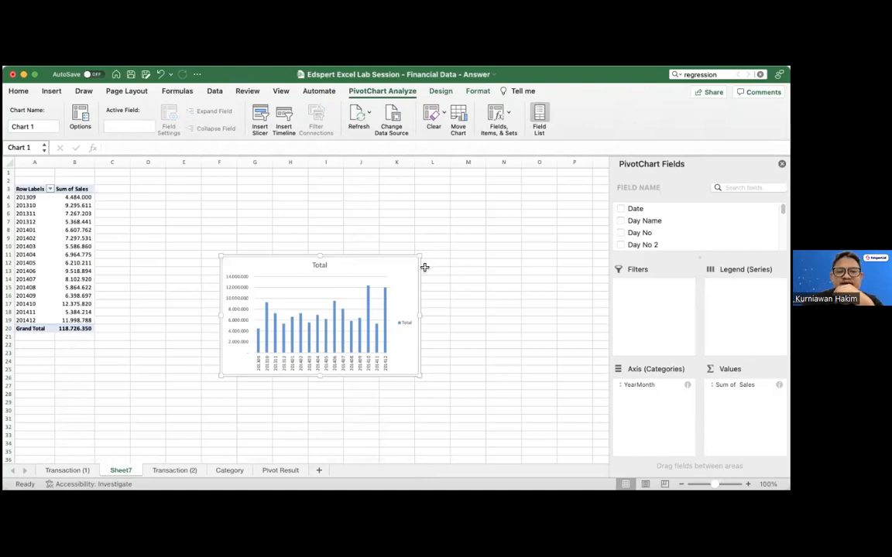
left_click_drag(413, 274, 312, 200)
left_click_drag(323, 303, 498, 339)
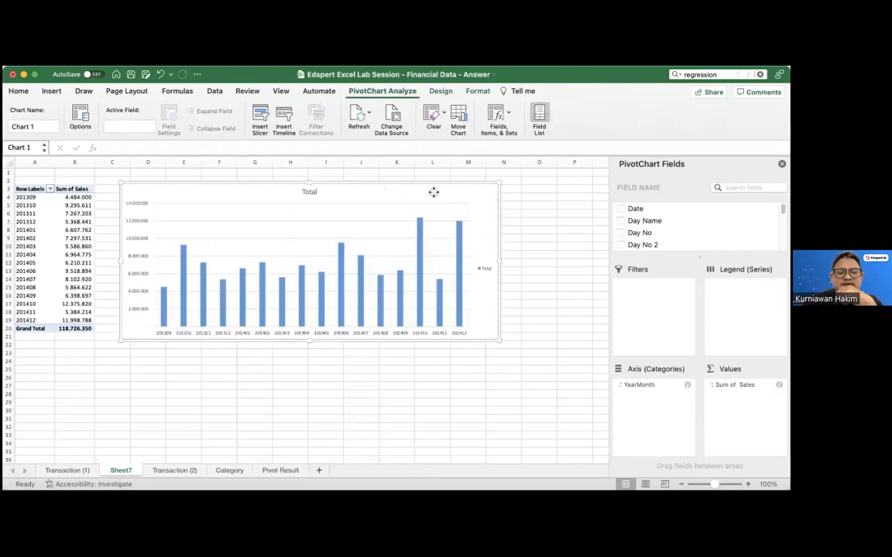
Try several chart styles on the PivotChart and apply the white one with solid blue columns, fine gridlines and a larger title.
left_click(315, 93)
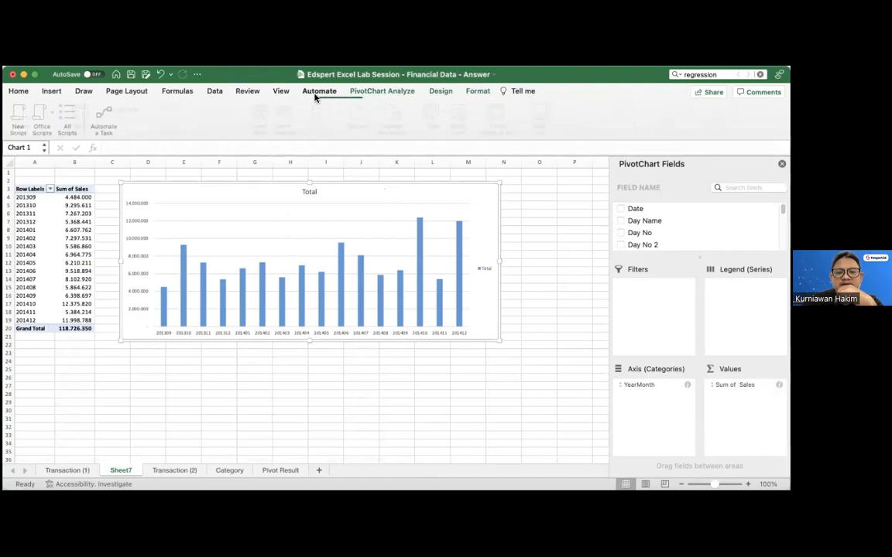
left_click(352, 94)
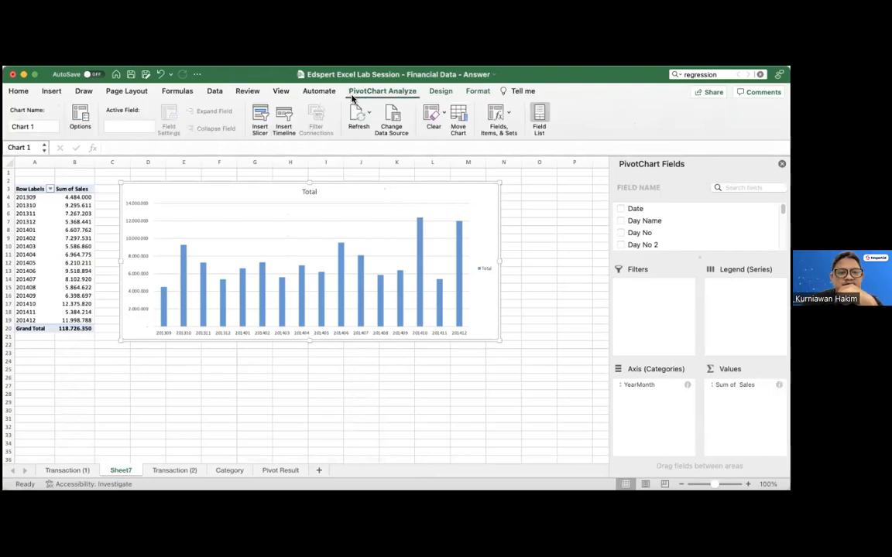
left_click(426, 94)
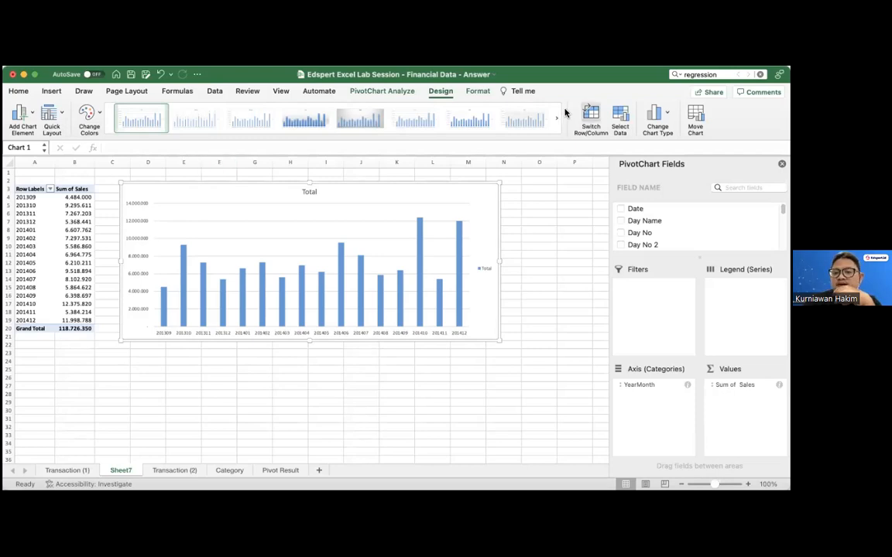
left_click(410, 122)
left_click(470, 121)
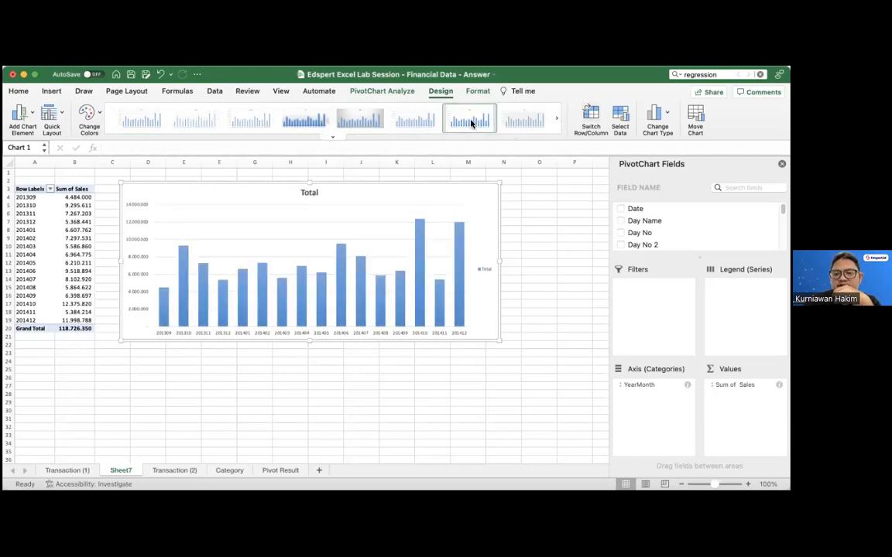
left_click(555, 118)
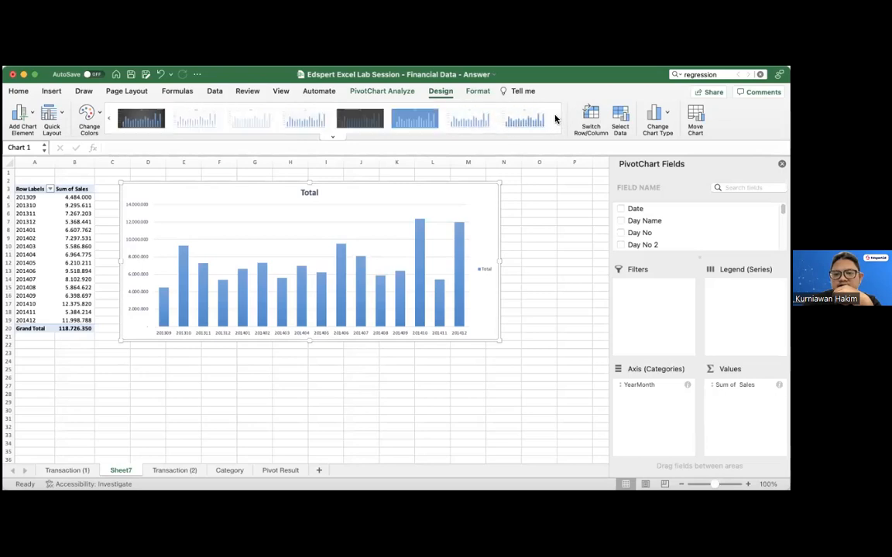
left_click(414, 119)
left_click(372, 122)
left_click(305, 120)
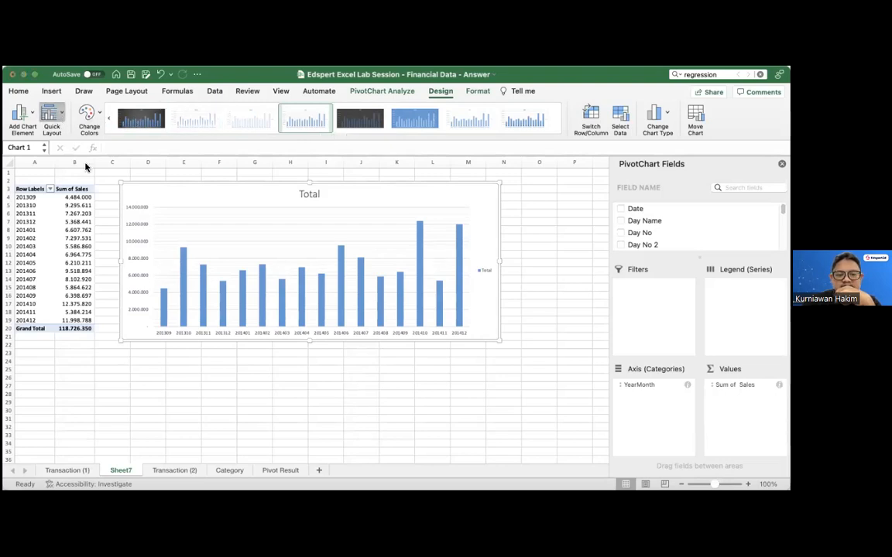
Try different quick layouts on the PivotChart and apply the one with both axis titles, a legend and no chart title.
left_click(54, 124)
left_click(138, 212)
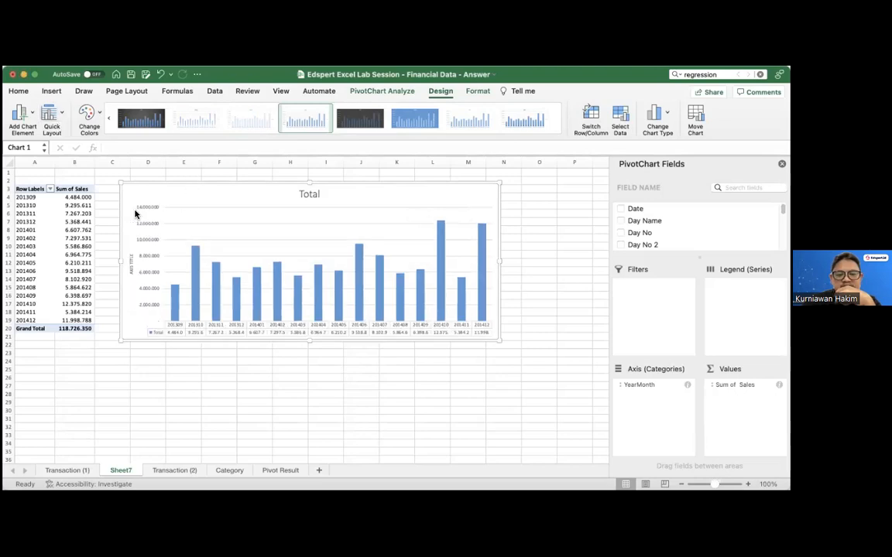
left_click(54, 117)
left_click(201, 222)
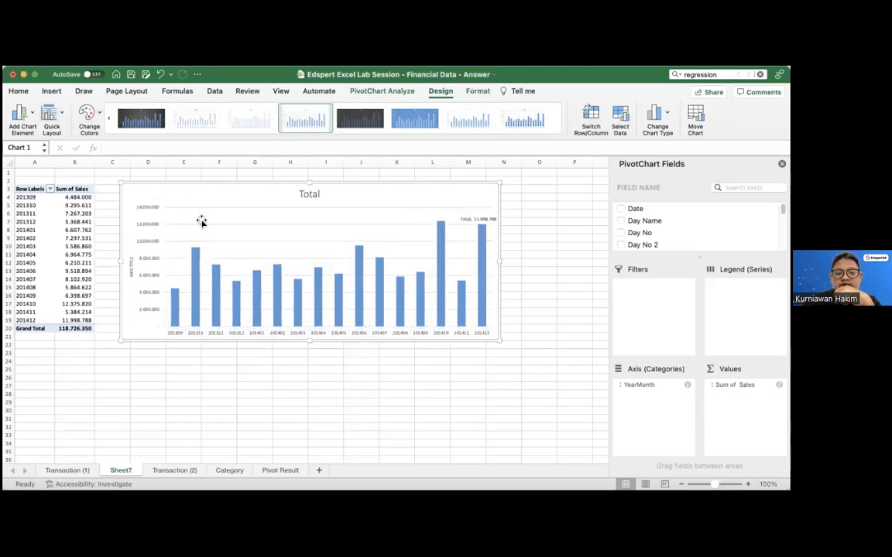
left_click(53, 117)
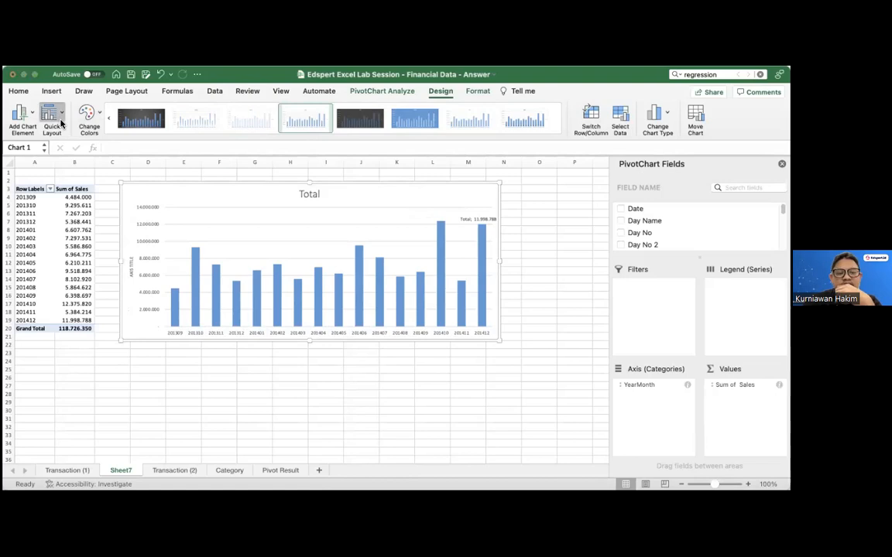
left_click(71, 257)
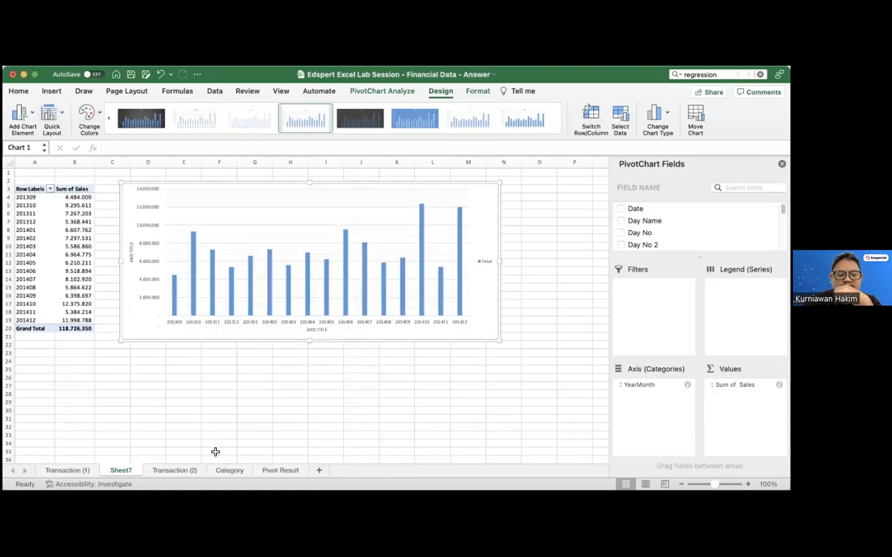
Examine the finished Total Sales Bulanan chart and its series options on the Pivot Result sheet, and switch back to the presentation slides.
left_click(197, 469)
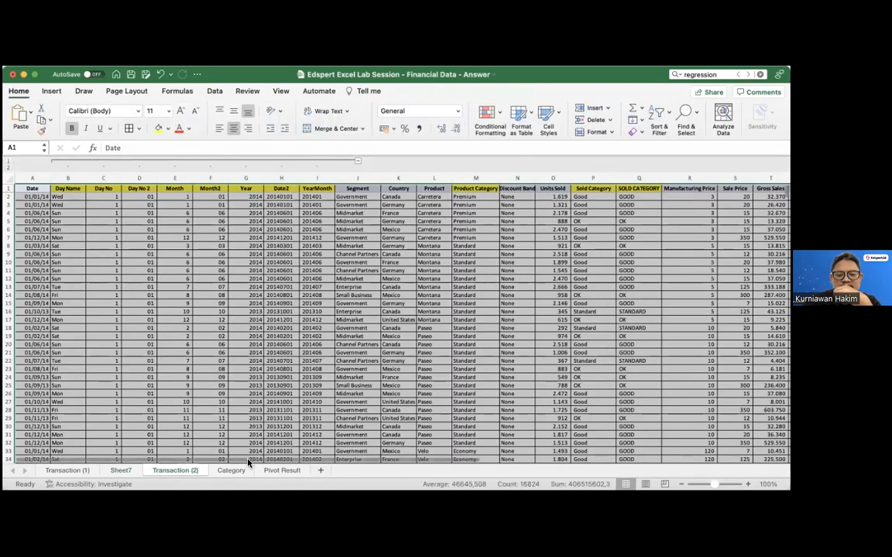
left_click(280, 471)
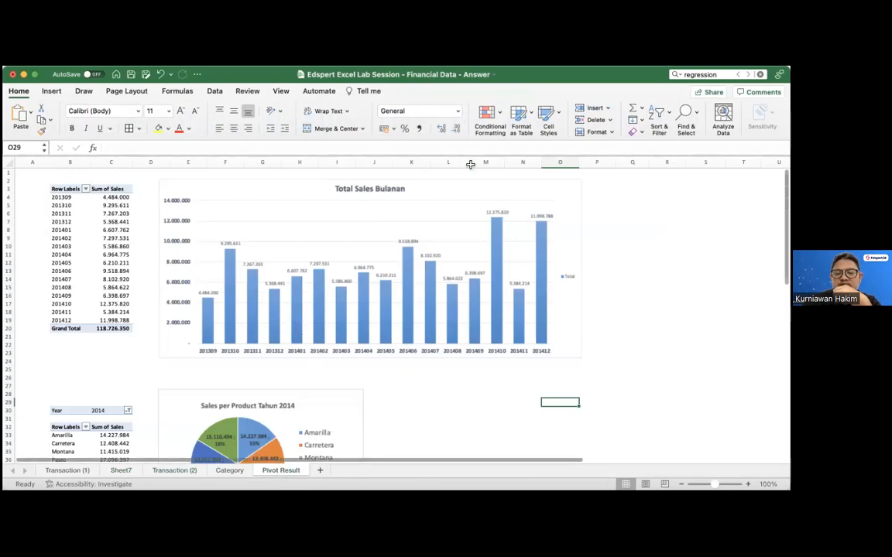
left_click(472, 190)
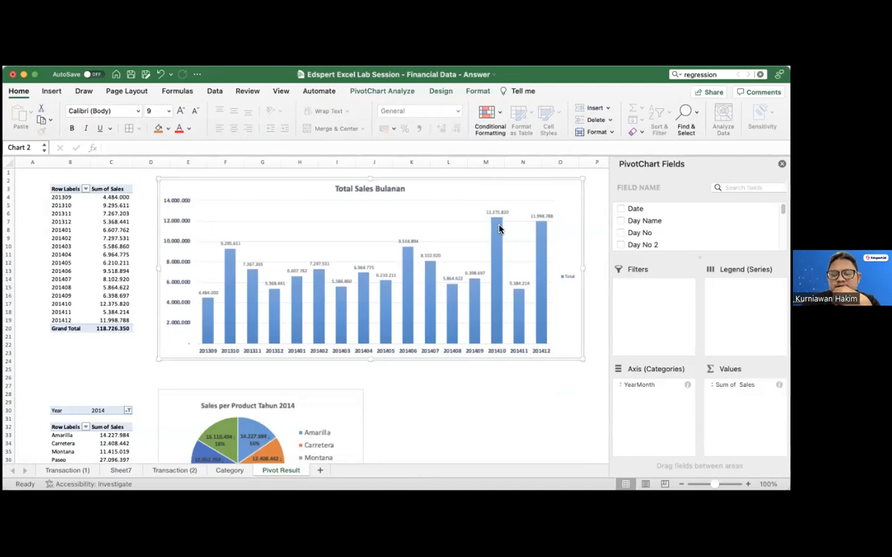
right_click(542, 231)
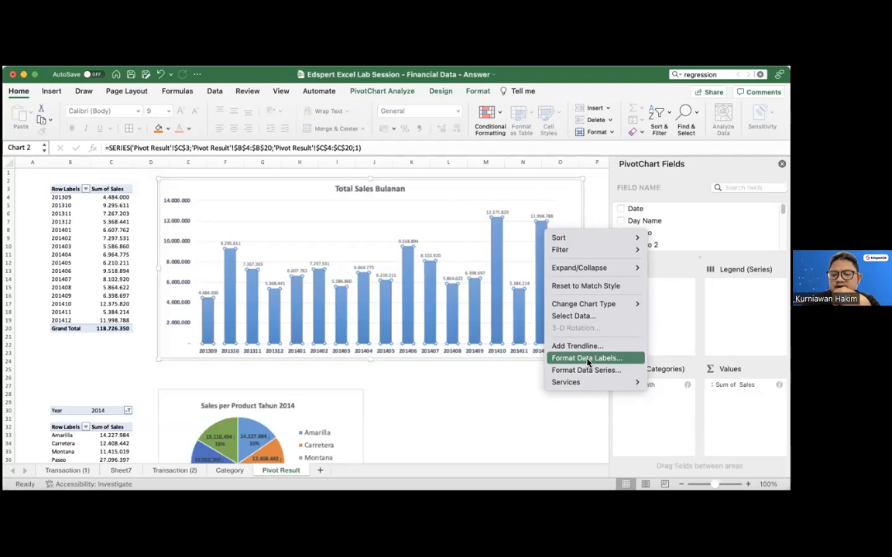
left_click(520, 380)
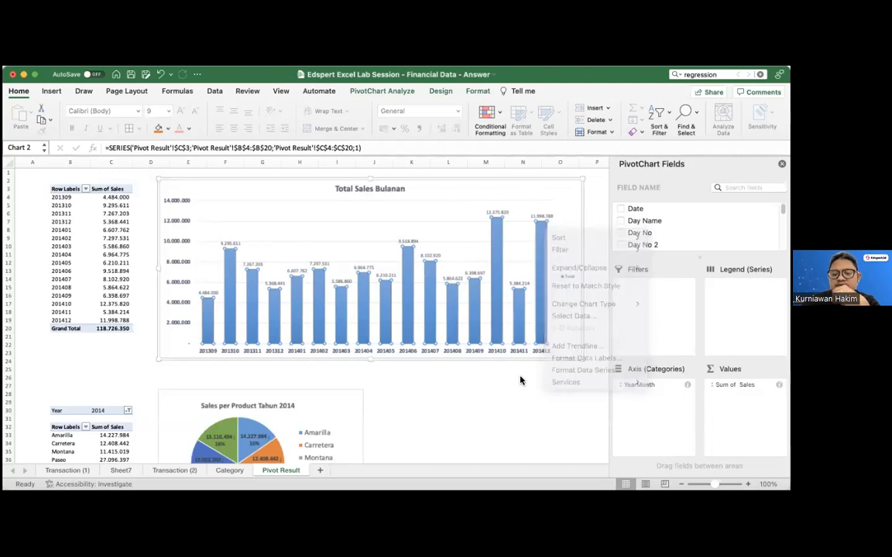
left_click(589, 275)
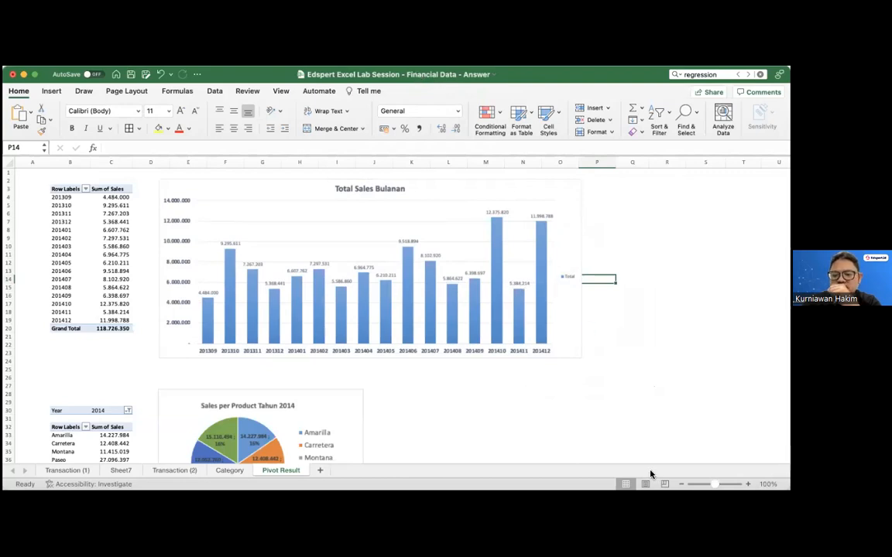
key("super+Tab")
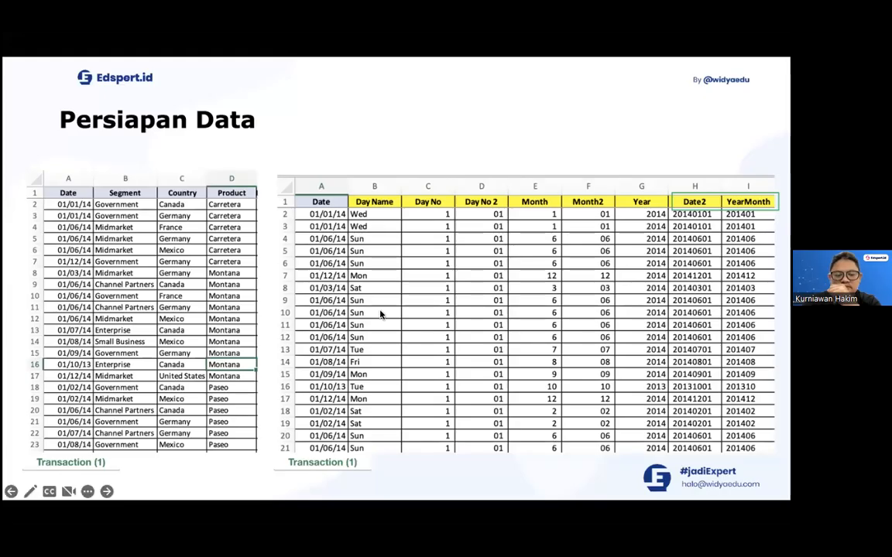